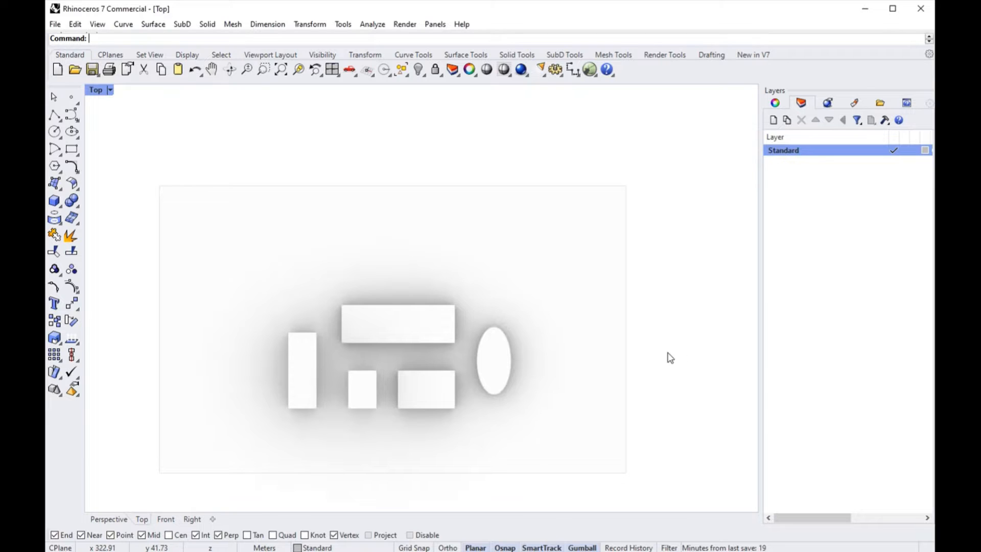
Open the Sun settings and turn the sun on.
type("Sun")
key("Return")
left_click(535, 121)
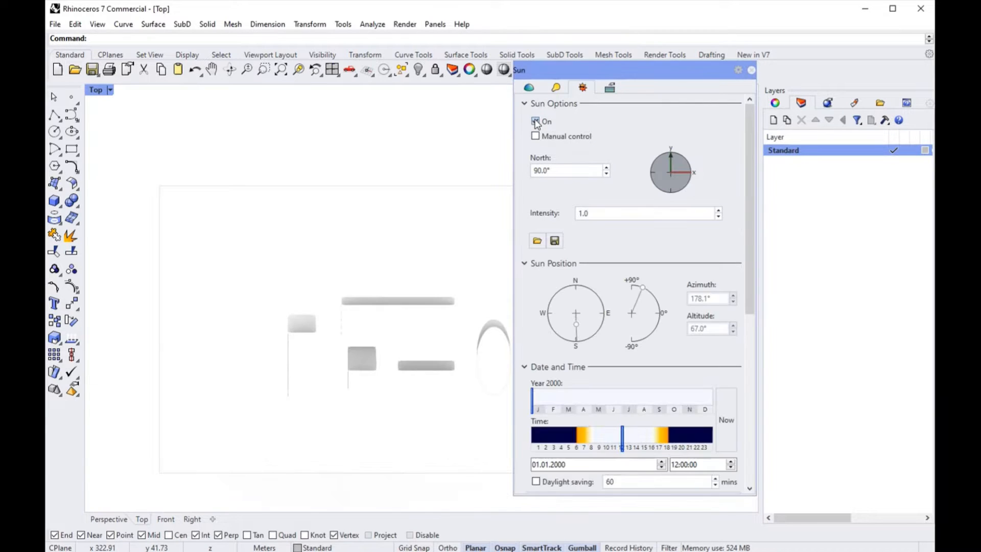
left_click(556, 88)
left_click(583, 87)
Set the sun's location to Berlin, Germany.
left_click_drag(750, 136, 741, 312)
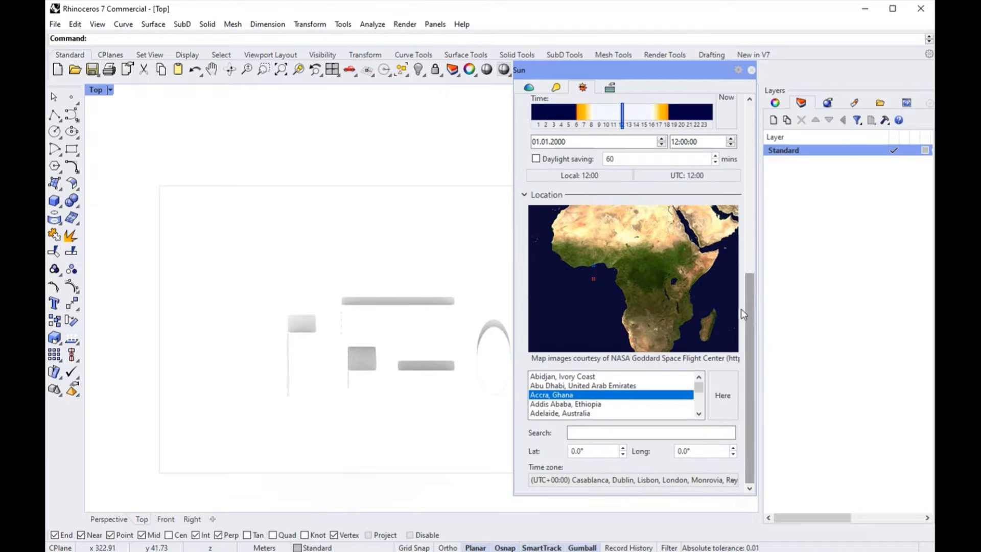
left_click(576, 395)
key("b")
scroll(577, 396, "down", 4)
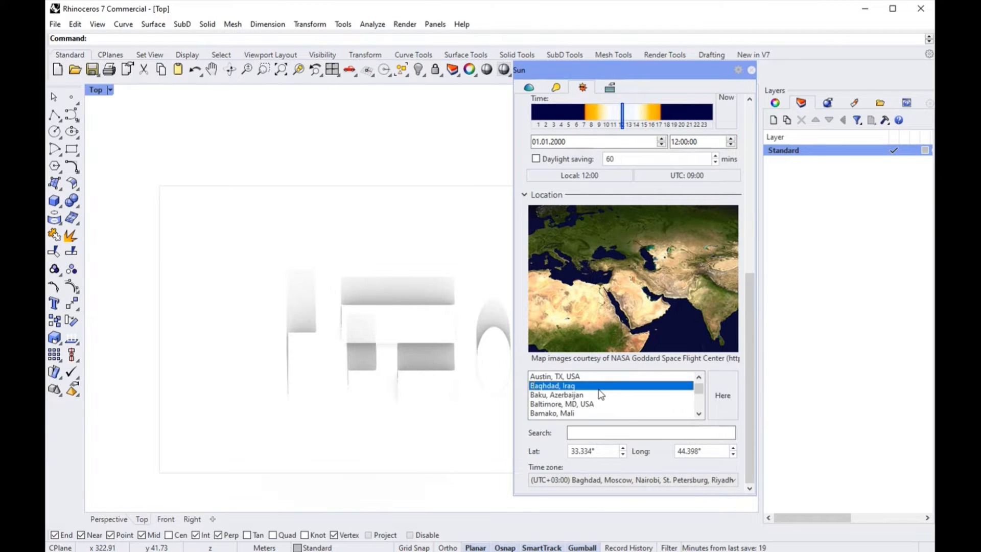
left_click(598, 403)
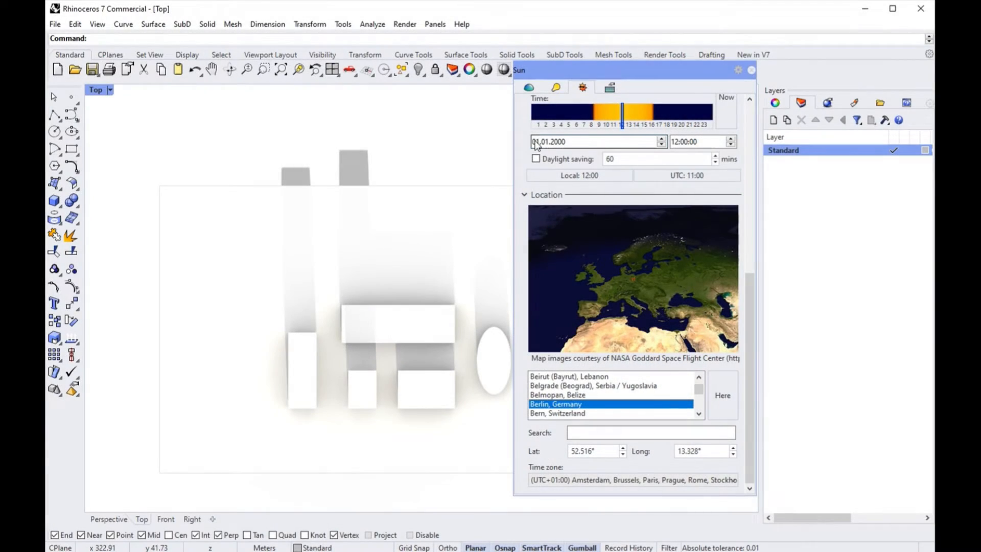
Set the sun's date to 23.09.2022 and its time to 08:00.
left_click(535, 142)
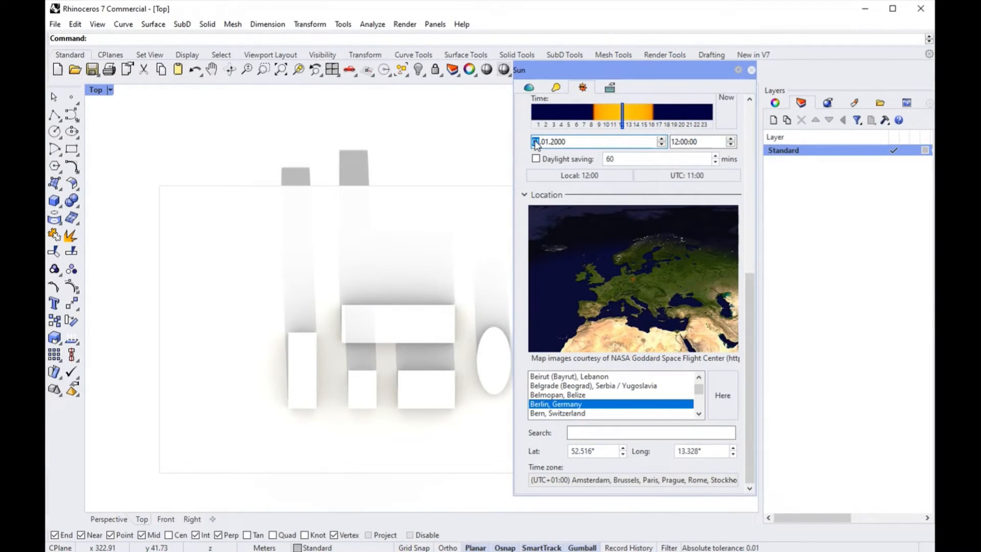
type("23")
left_click(548, 142)
type("09")
left_click(554, 142)
type("2022")
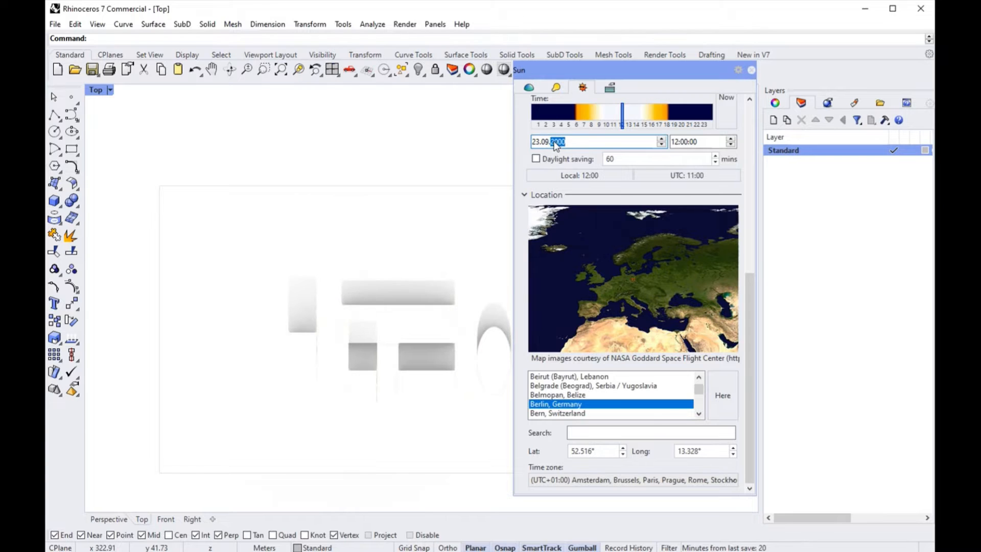
left_click(674, 142)
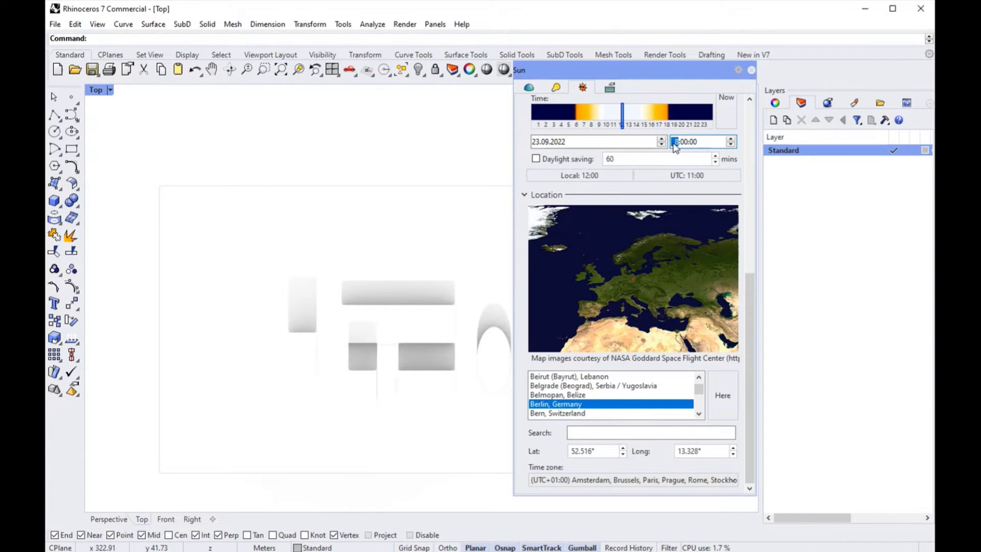
type("08")
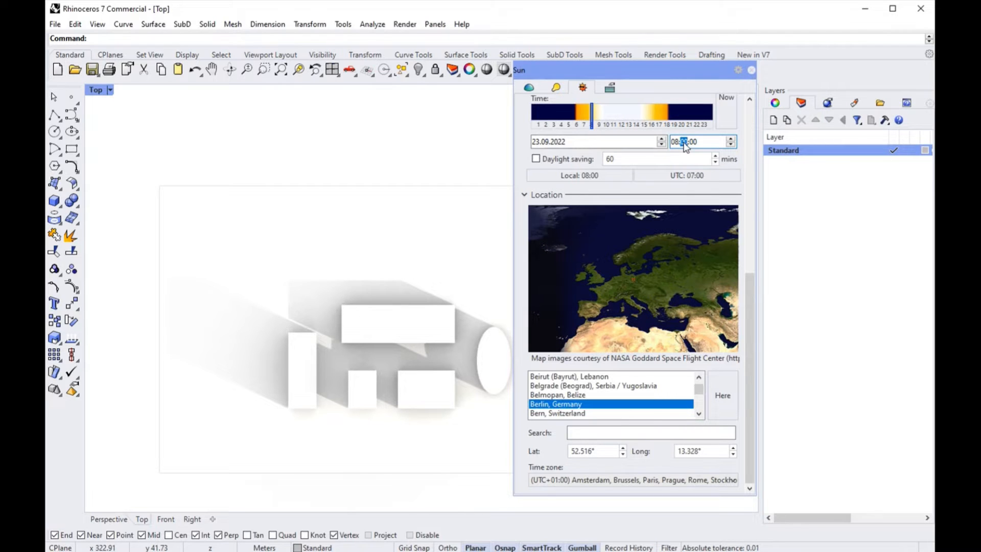
Dock the Sun settings beside the layer list and fit the whole model in the top viewport.
left_click_drag(659, 70, 769, 218)
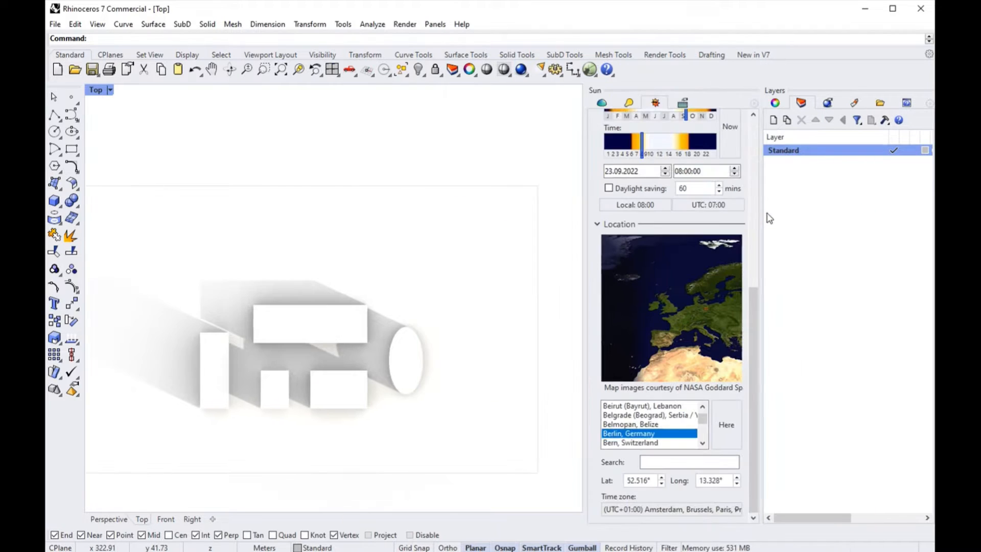
scroll(562, 291, "down", 1)
scroll(431, 333, "up", 3)
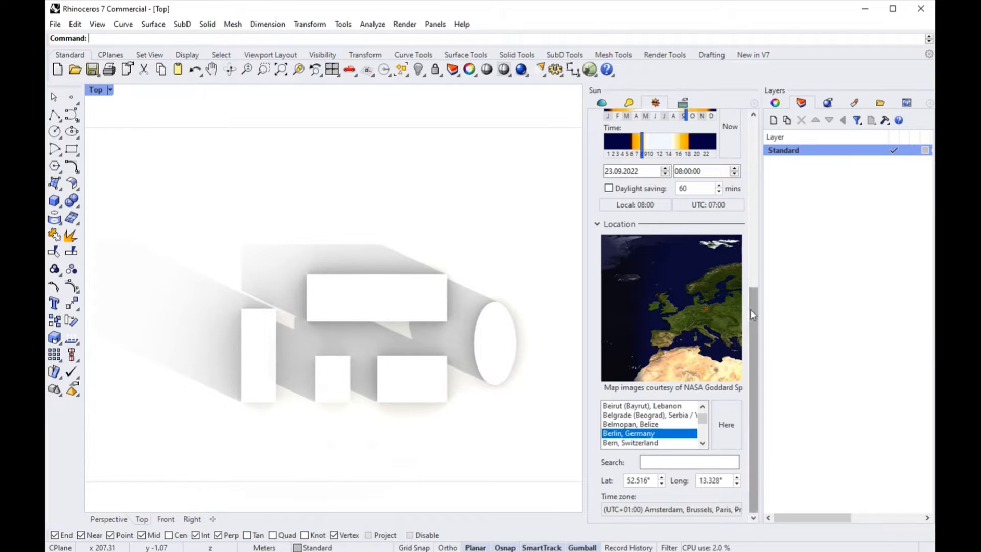
left_click_drag(750, 309, 749, 135)
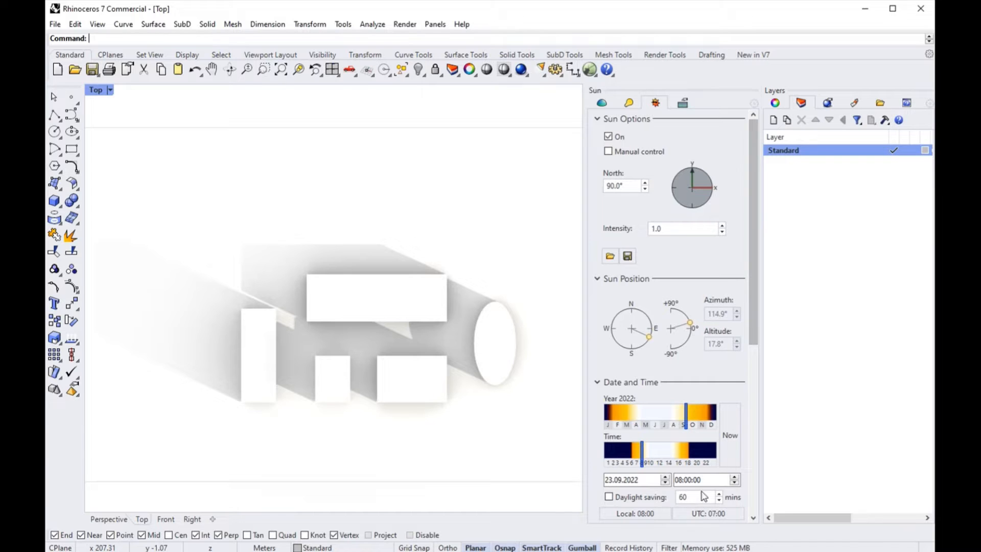
left_click_drag(549, 498, 149, 193)
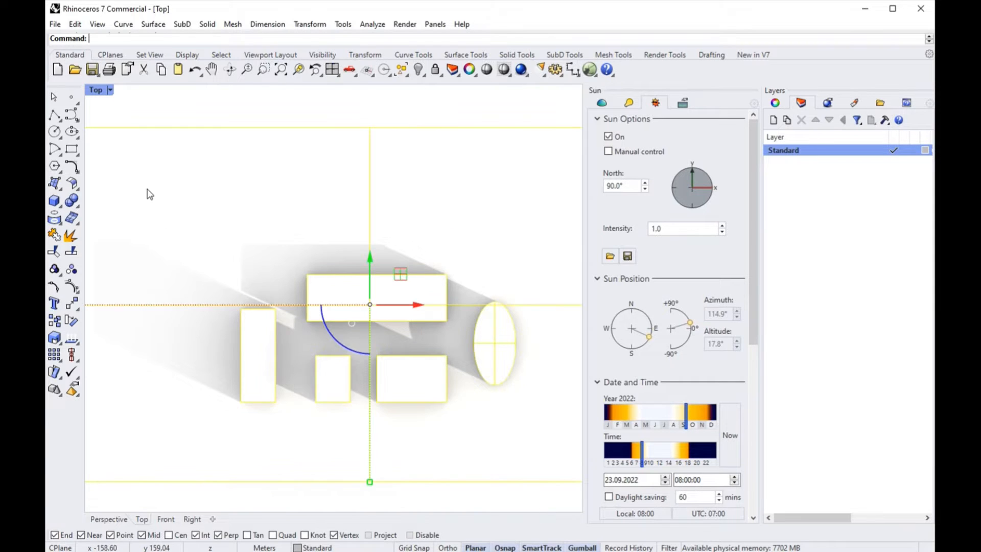
left_click(298, 70)
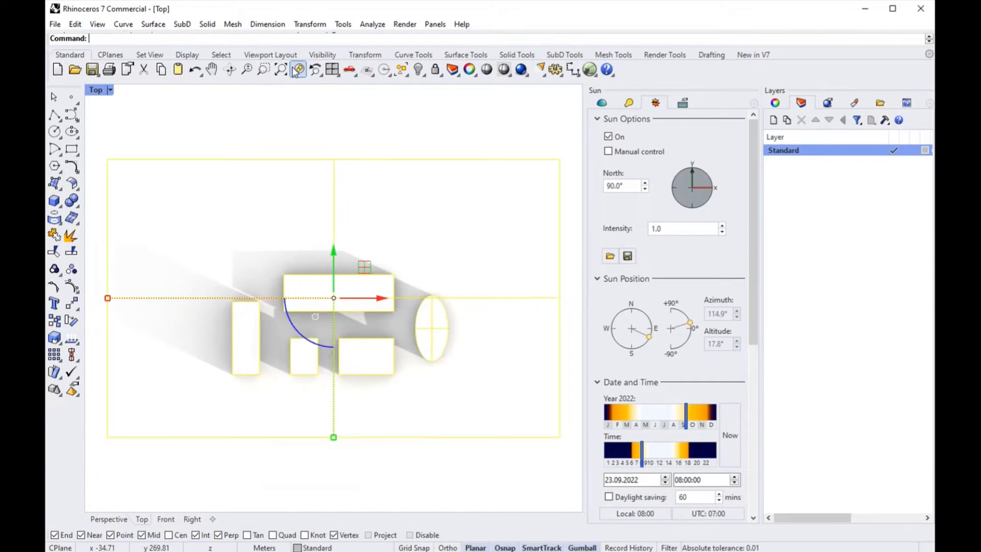
left_click(158, 121)
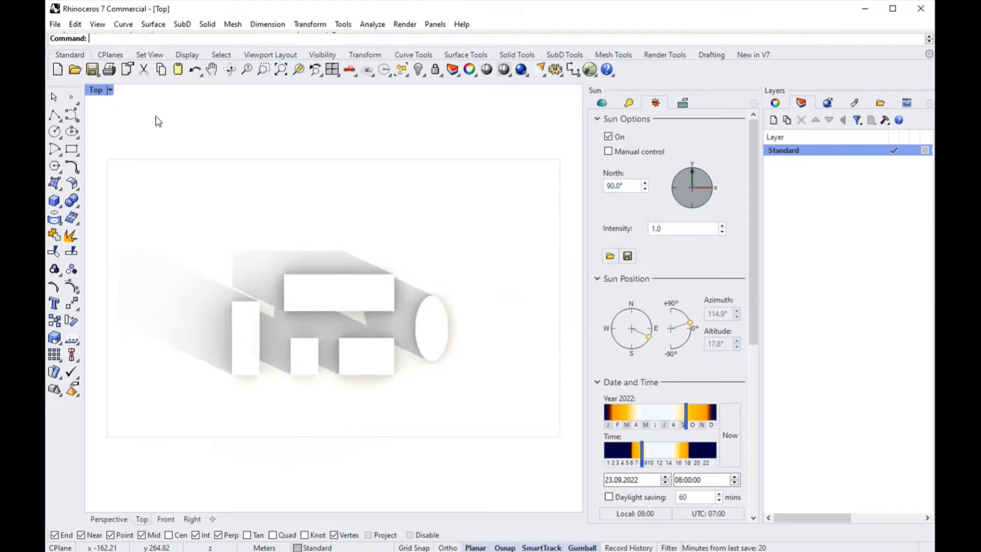
Save the top view as a named view called Shadow_Study_Top and dock the Named Views list below the layers.
left_click(101, 90)
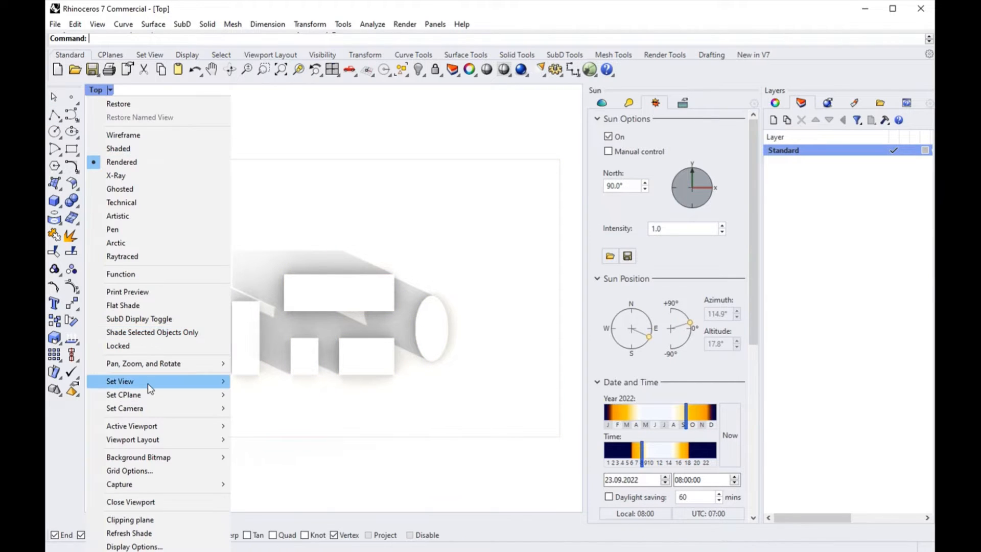
mouse_move(148, 382)
left_click(269, 529)
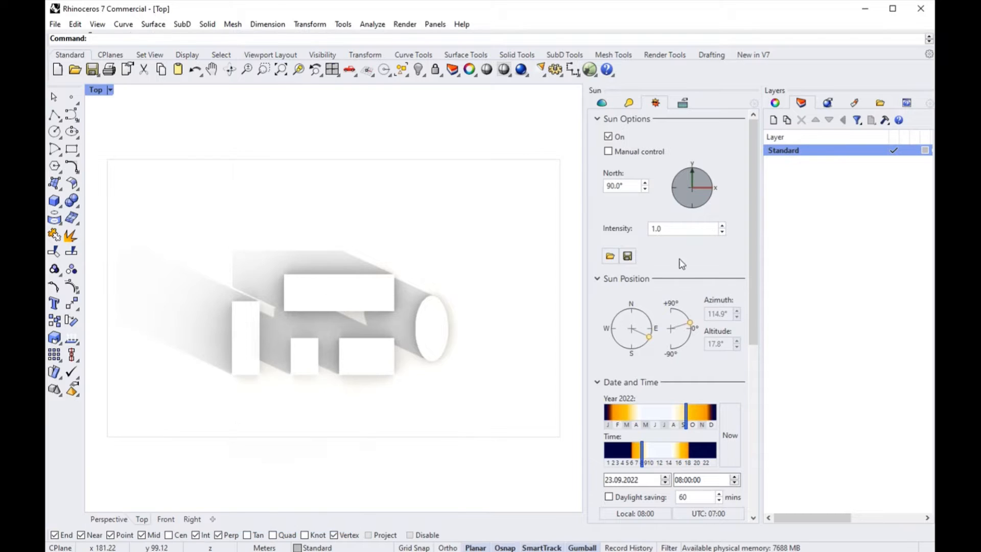
left_click_drag(537, 227, 351, 148)
left_click(255, 181)
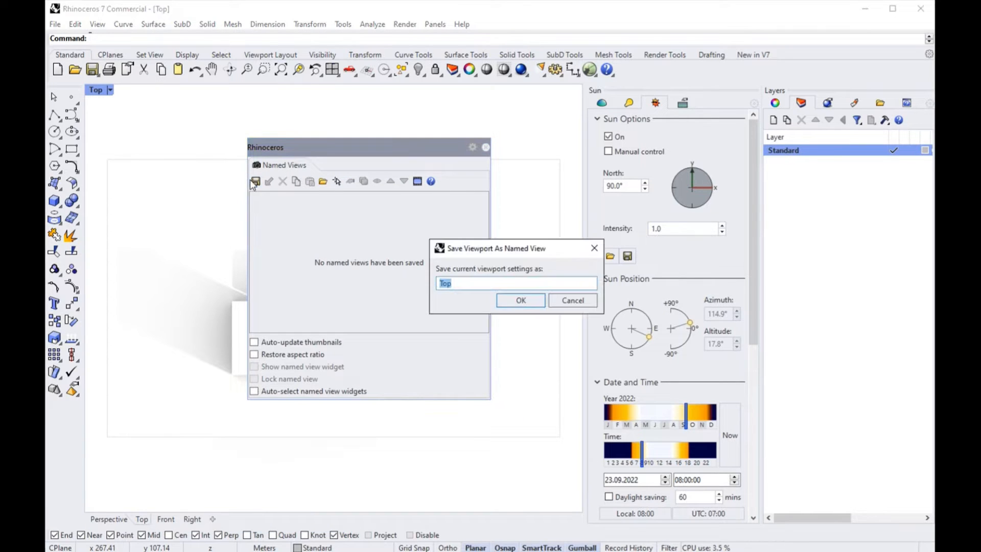
type("Shado")
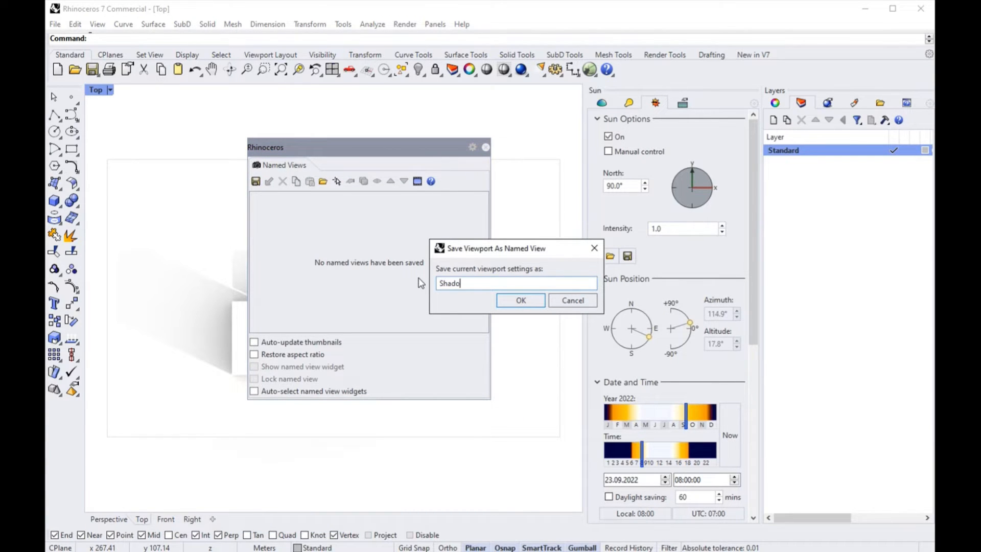
type("w_Study_Top")
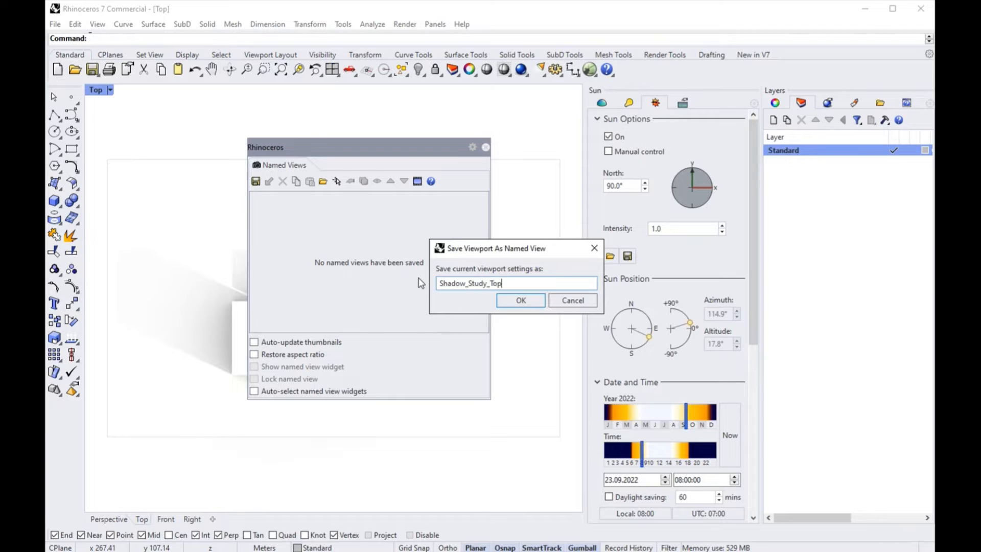
key("Return")
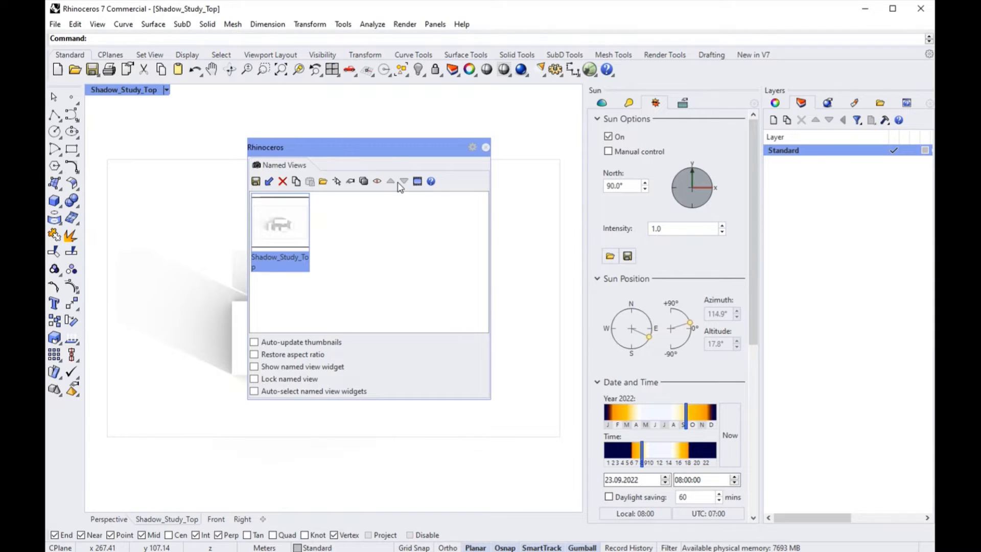
left_click_drag(354, 145, 835, 246)
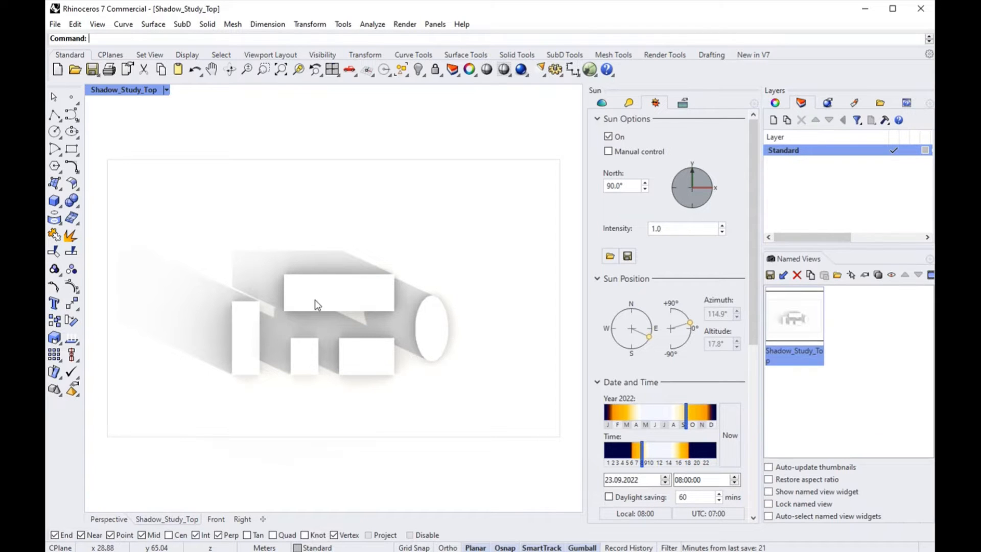
Switch the viewport to the southeast isometric view and frame the building blocks more closely.
left_click(122, 92)
mouse_move(140, 381)
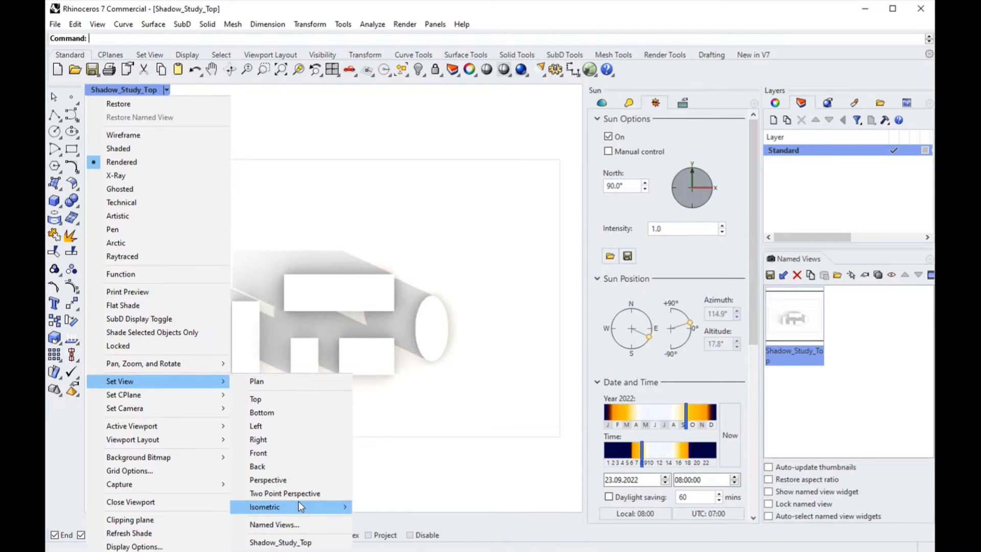
mouse_move(301, 506)
left_click(388, 533)
scroll(287, 300, "up", 3)
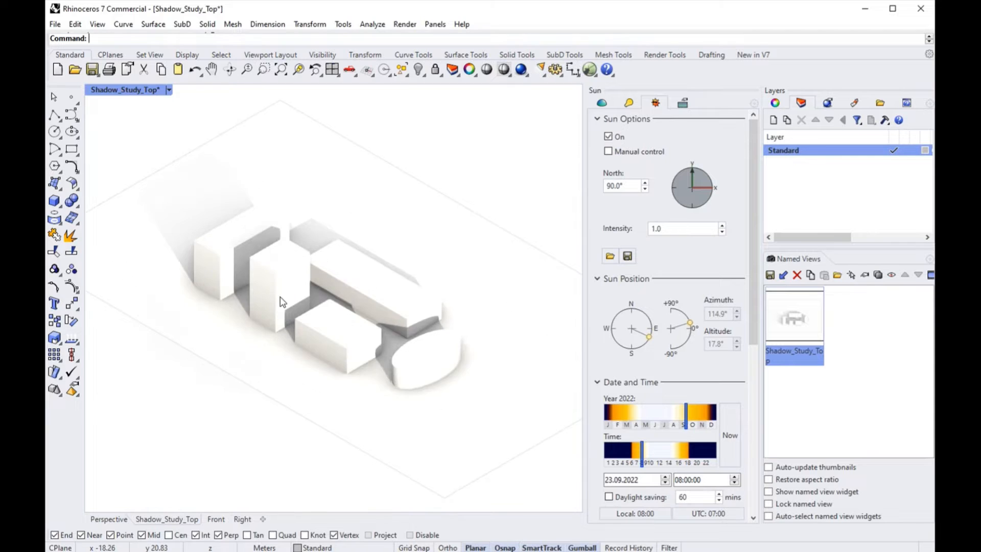
scroll(286, 300, "down", 2)
scroll(336, 311, "up", 2)
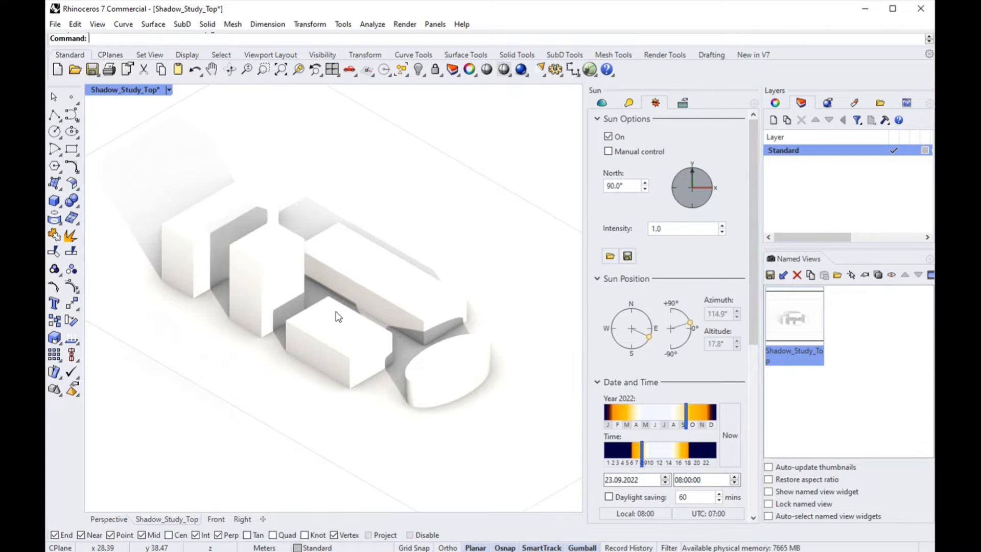
Save the isometric view as the named view Shadow_Study_ISO_SE and restore the Shadow_Study_Top view.
left_click(770, 275)
left_click(511, 283)
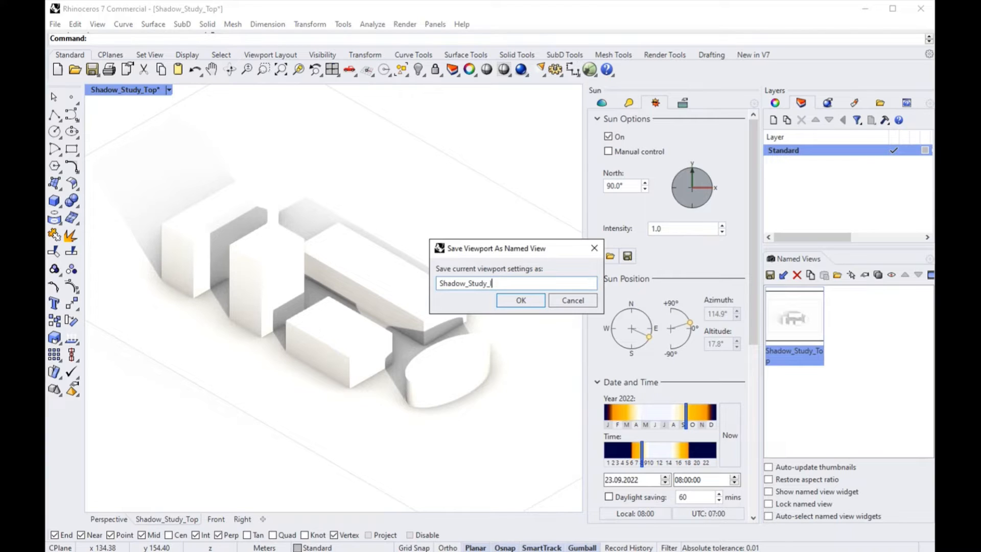
type("ISO_SE")
key("Return")
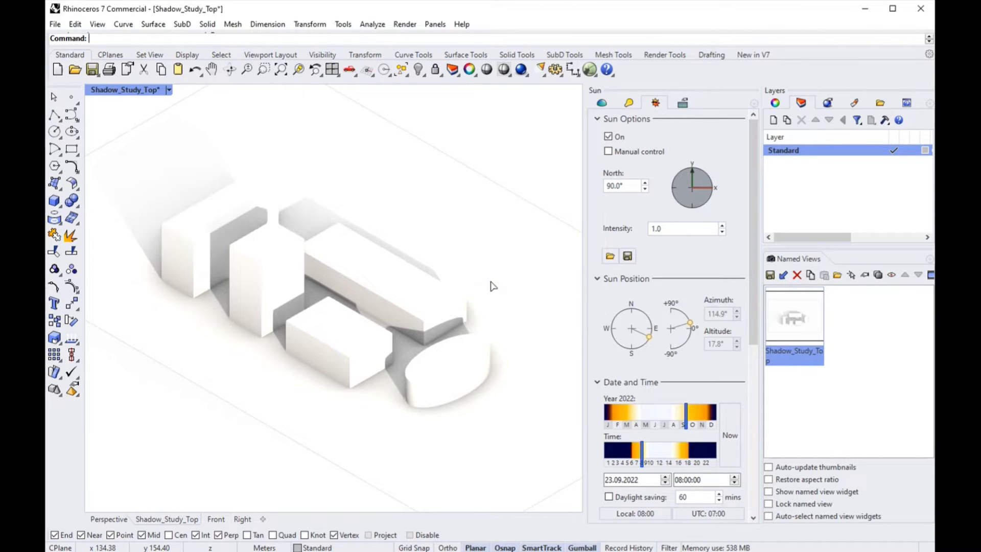
double_click(791, 317)
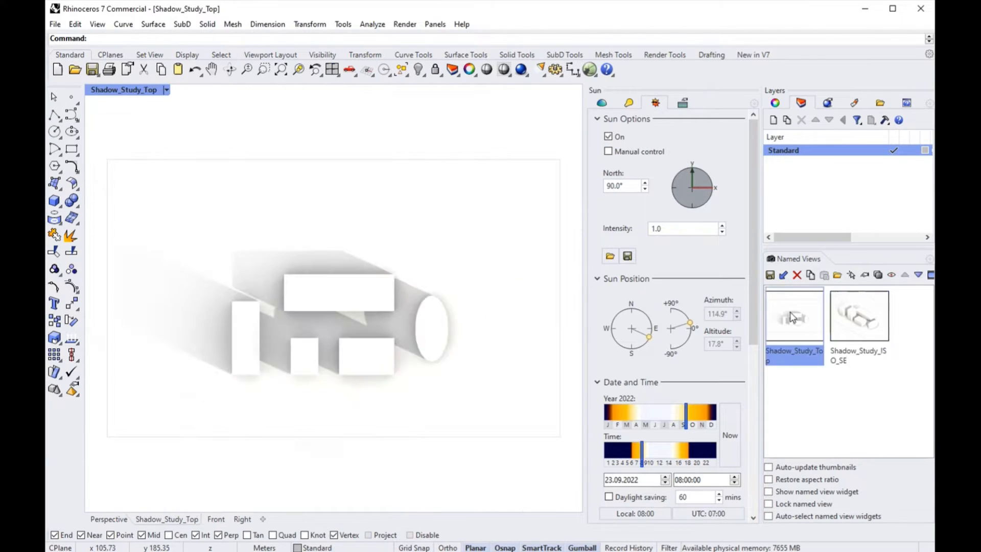
left_click(679, 481)
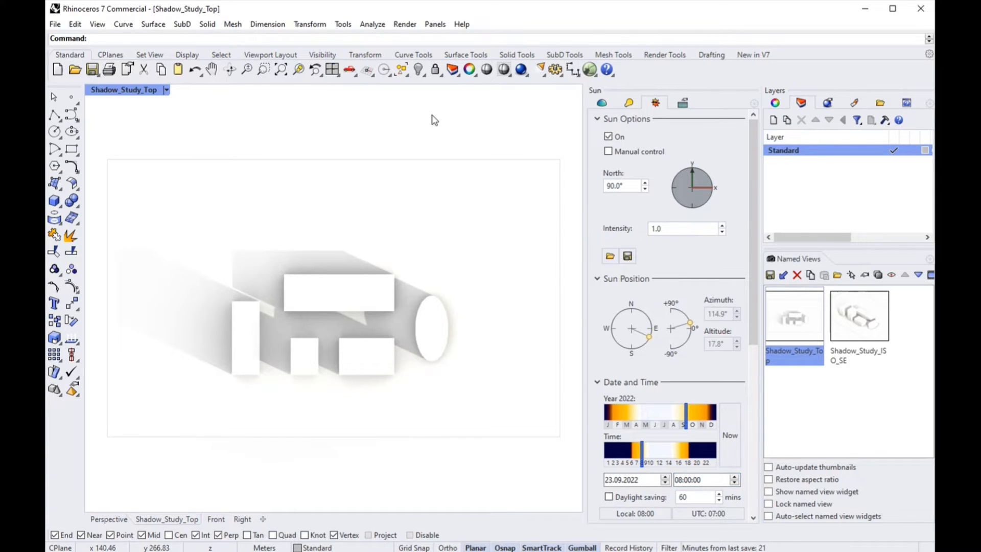
Inspect the ViewCaptureToClipboard settings for the Shadow_Study_Top view, cancel the capture and start a screen snip instead.
type("ViewCaptureToClipboard")
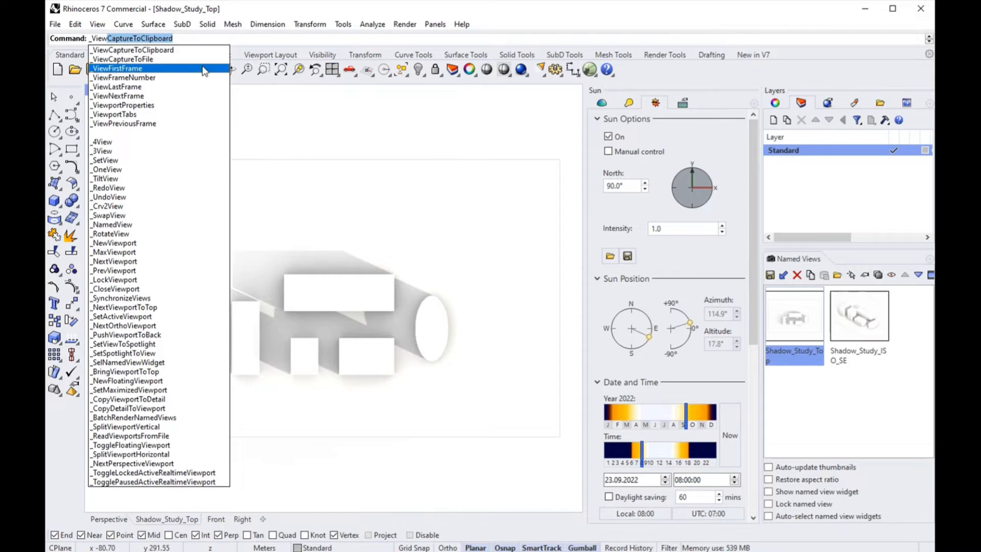
key("Return")
left_click_drag(534, 24, 327, 73)
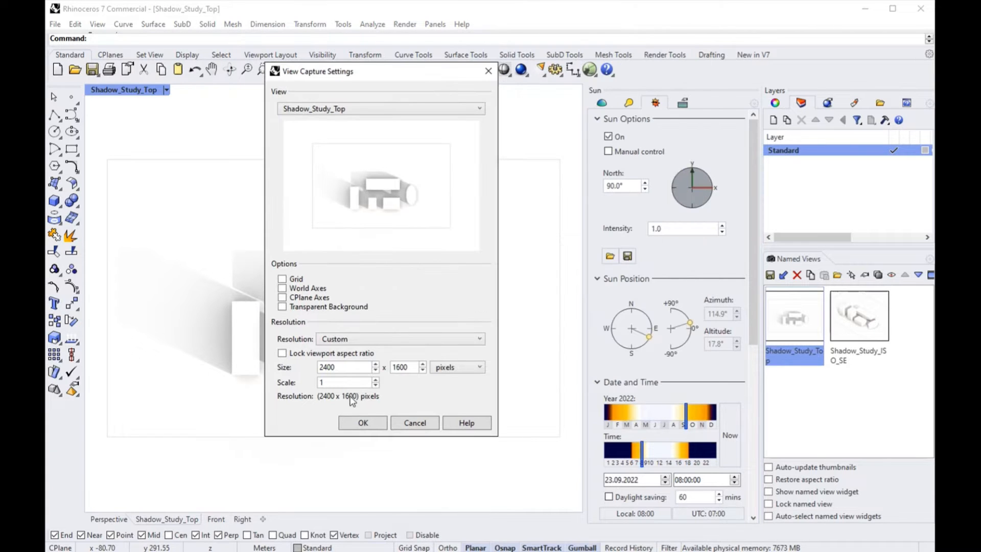
left_click(409, 424)
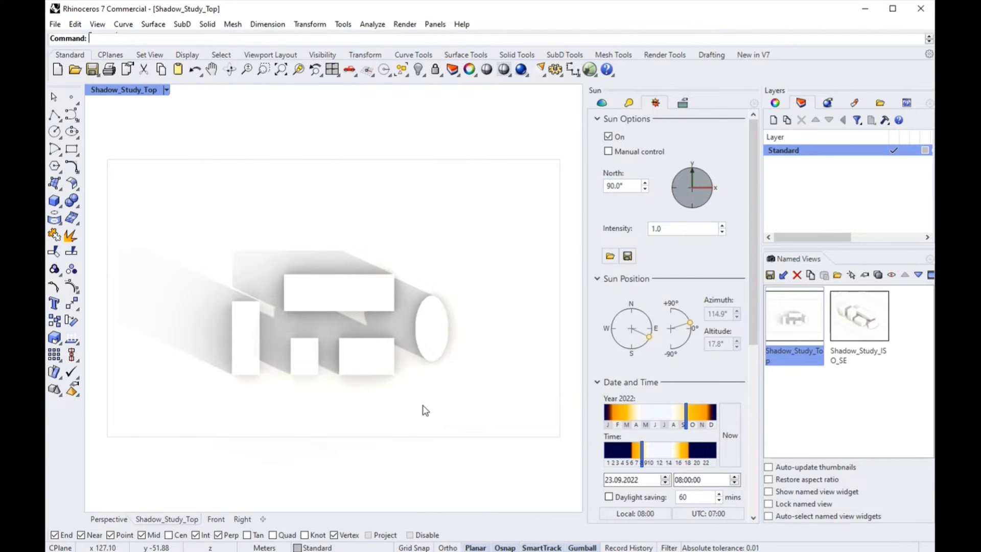
key("super+shift+s")
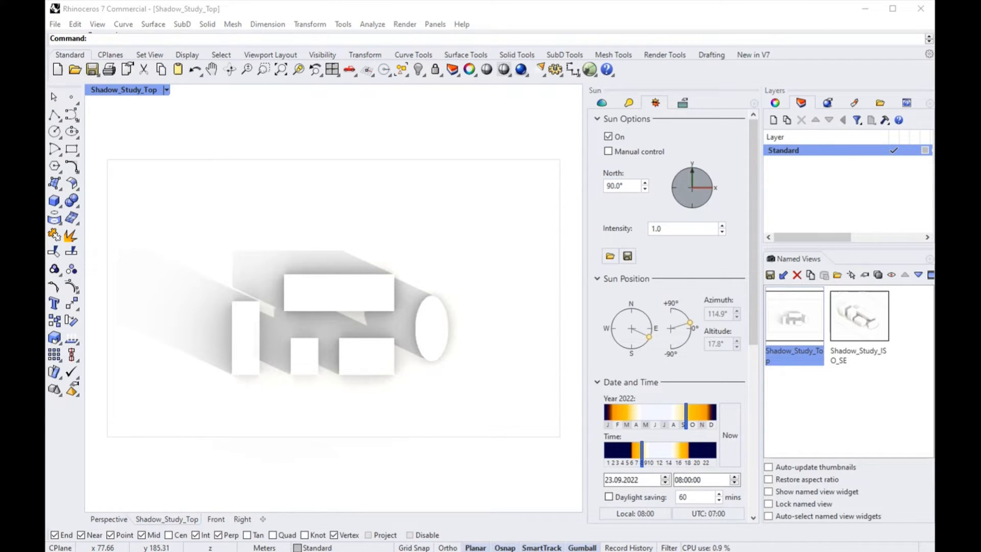
left_click(401, 263)
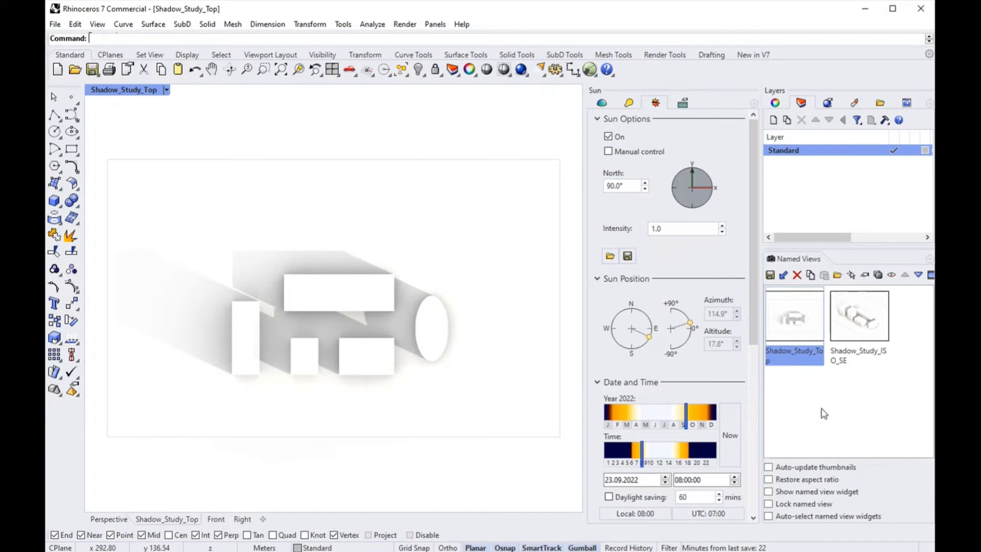
Try setting the sun's time to 10:00.
type("10")
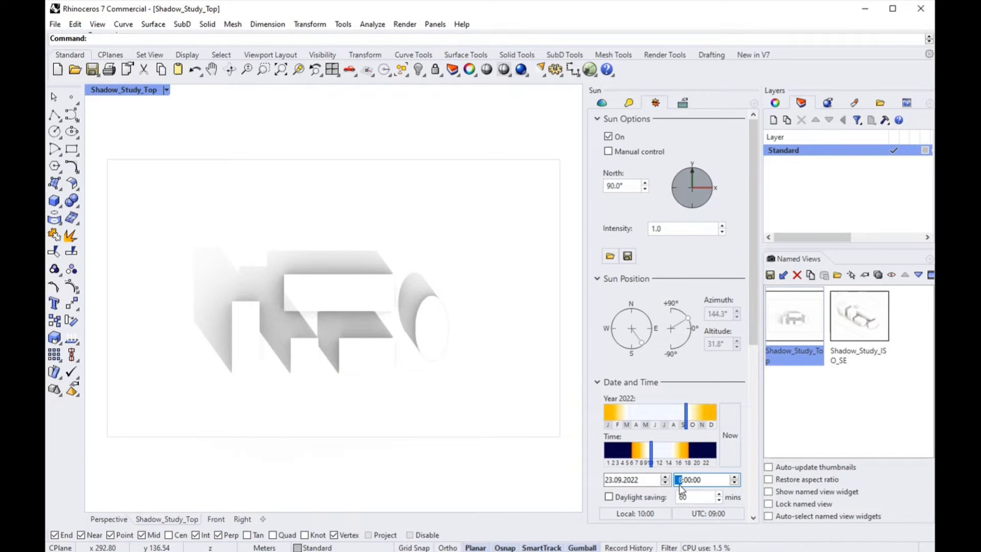
Arrange the Shadow_Study_Top view beside a rendered Shadow_Study_ISO_SE view, enlarging both over the Front and Right viewports.
double_click(134, 90)
left_click(360, 90)
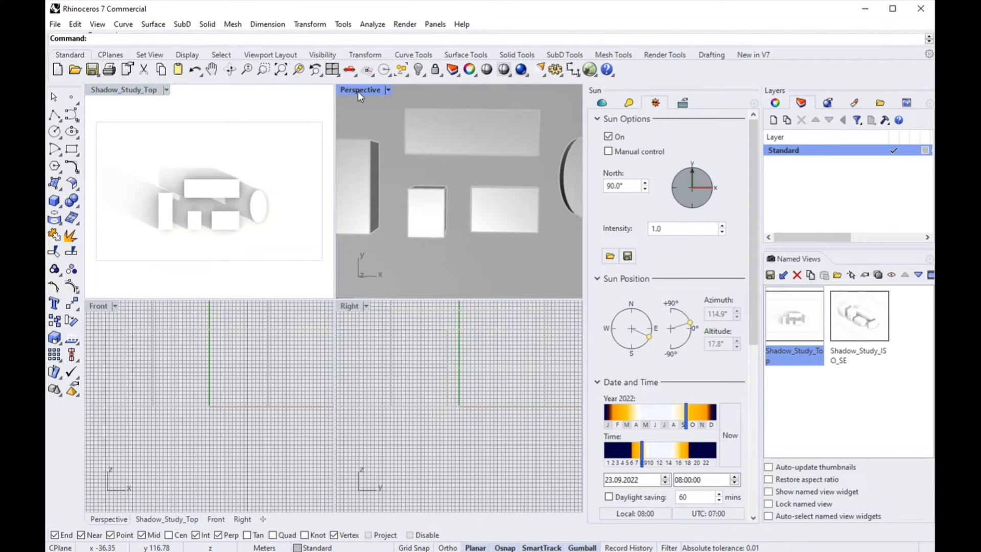
double_click(861, 316)
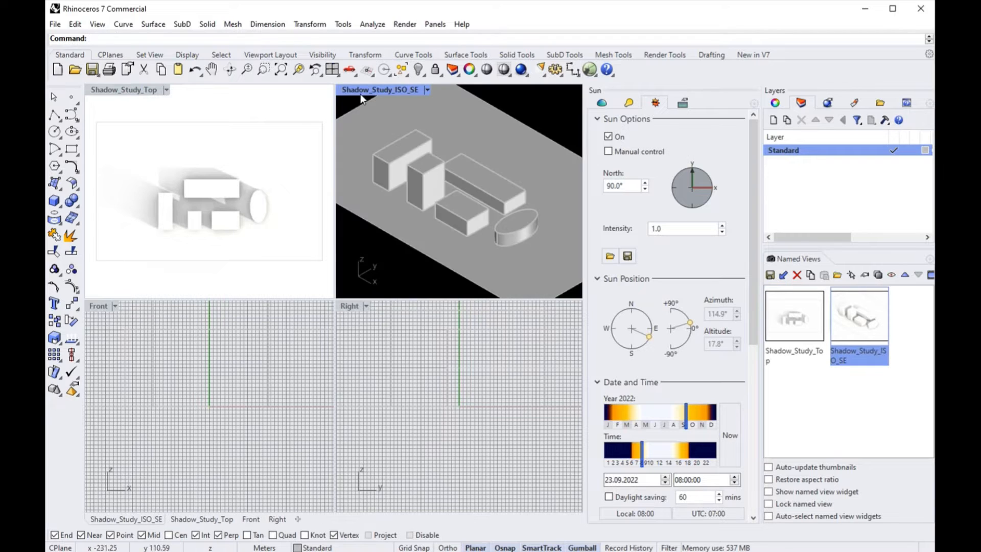
left_click(361, 94)
left_click(367, 163)
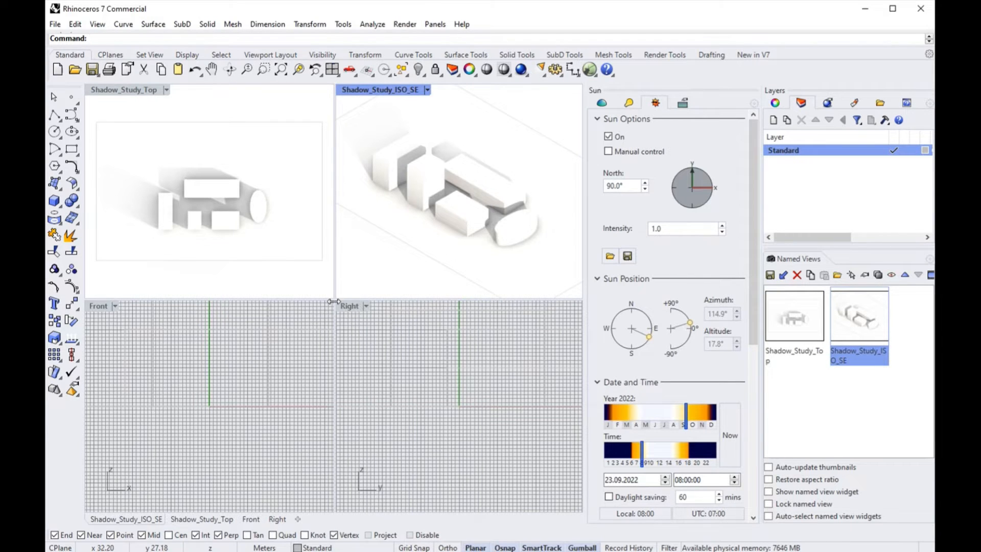
left_click_drag(306, 299, 307, 501)
left_click_drag(429, 299, 434, 501)
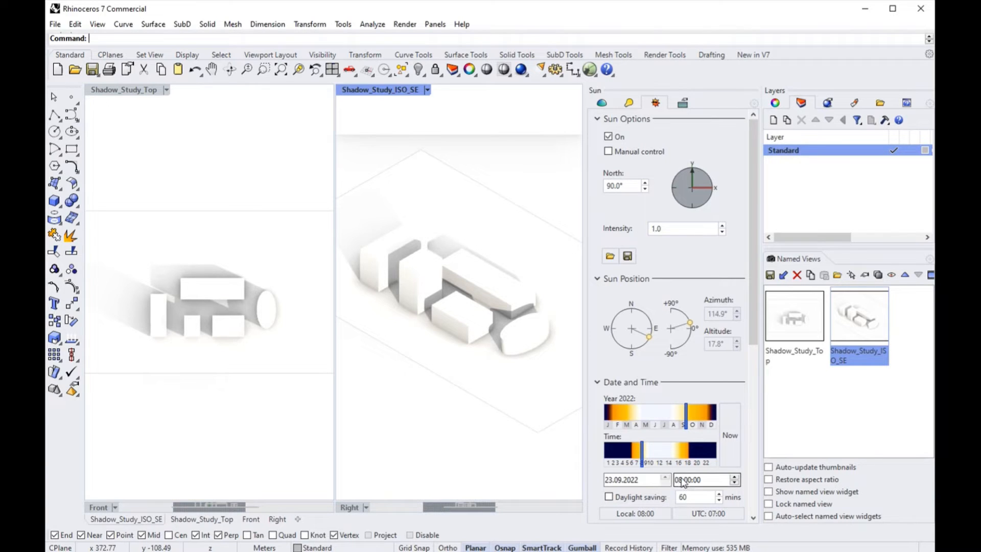
Step the sun's time through 10:00, 12:00, 14:00, 16:00 and 18:00 to compare the September shadows in both views.
type("10")
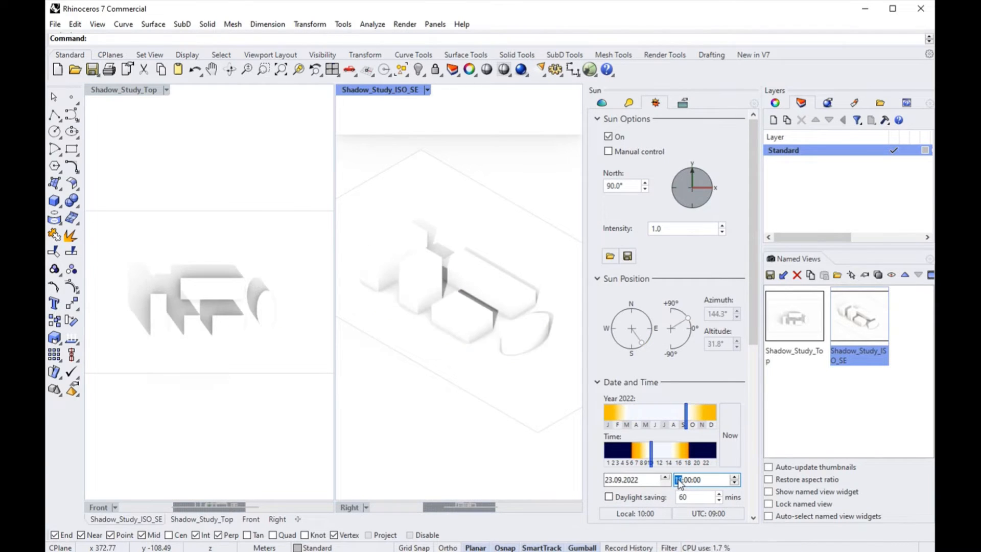
type("12")
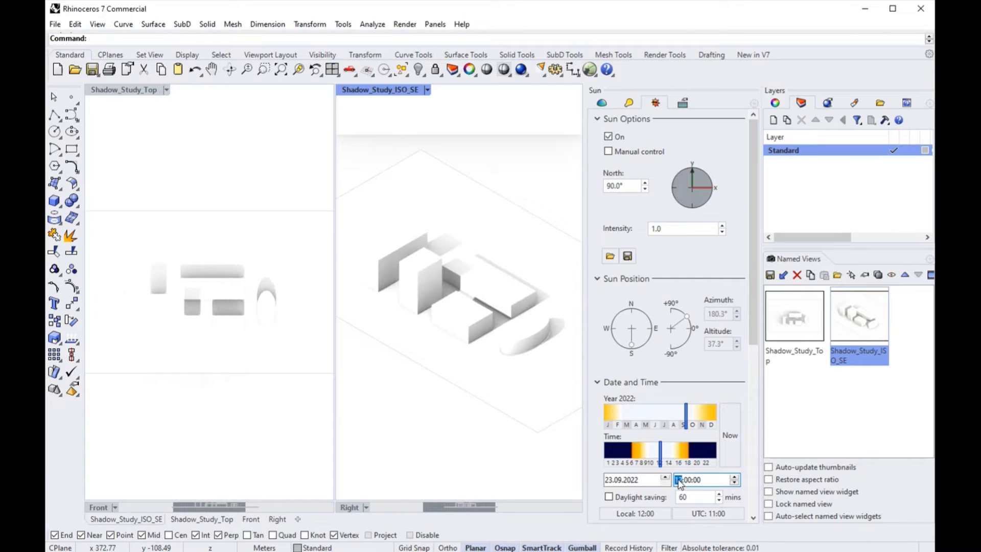
type("14")
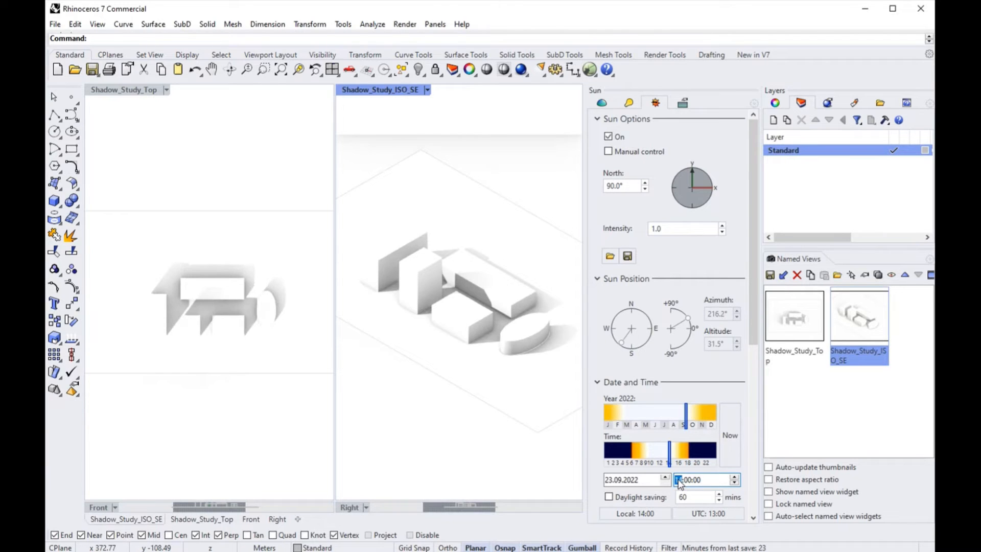
type("16")
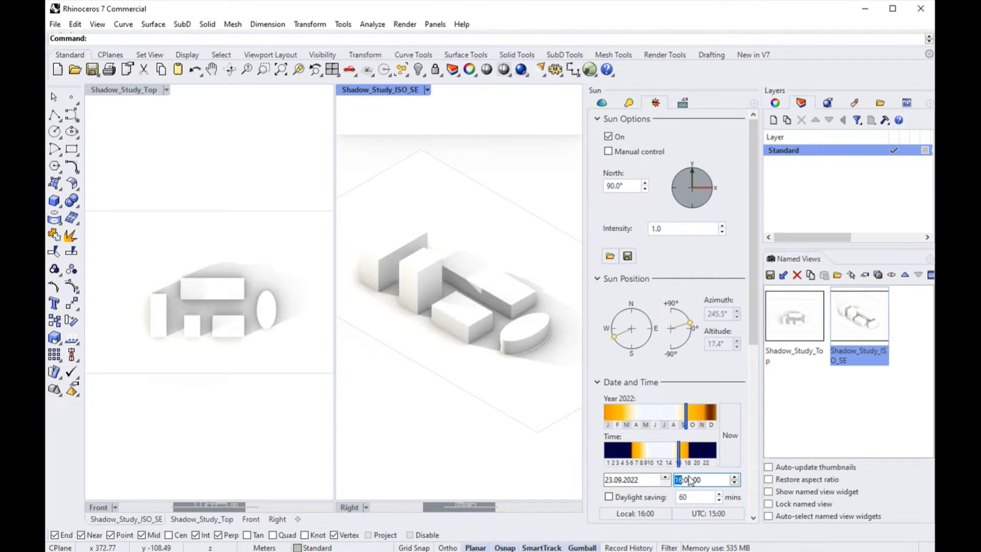
type("18")
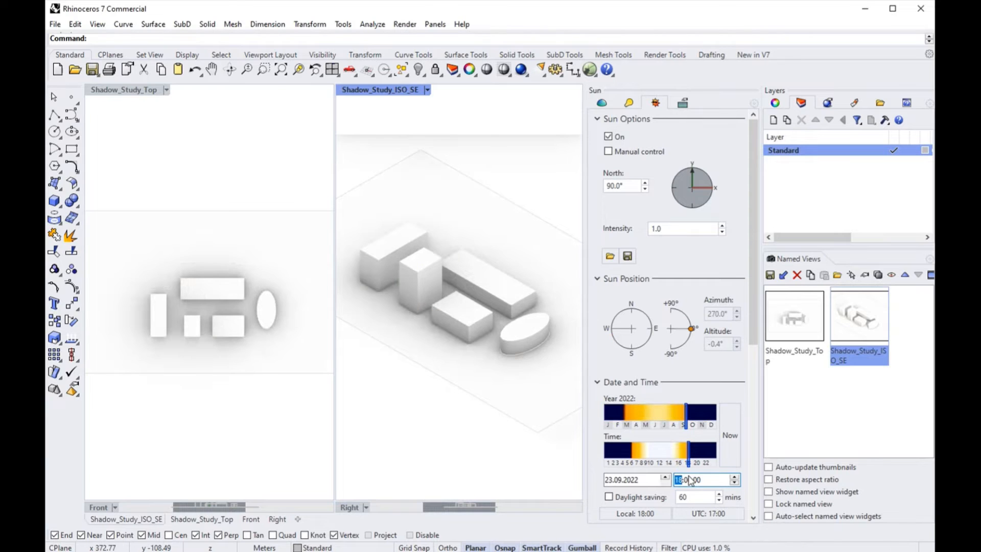
Set the sun's date to 21.06.2022 and its time to 06:00.
left_click(620, 479)
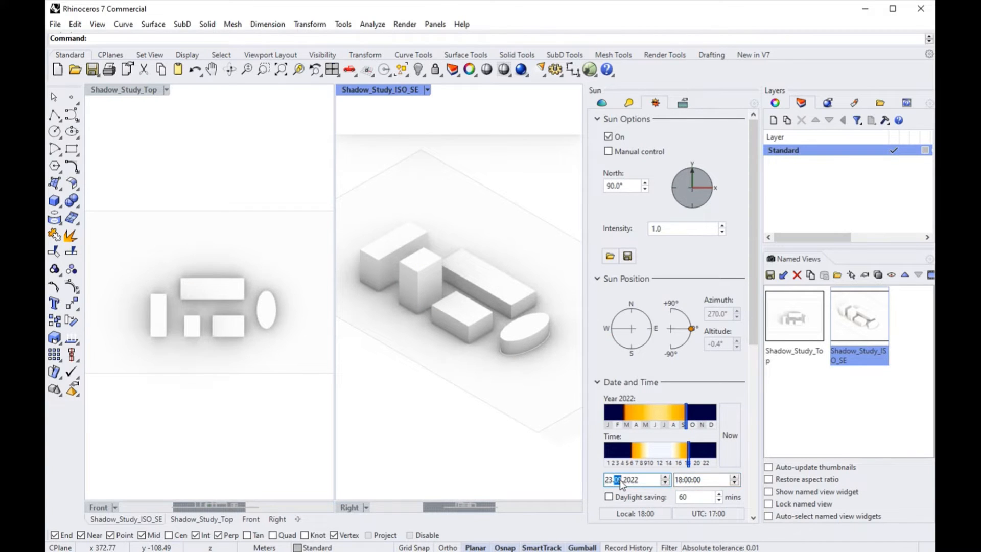
type("1")
left_click(609, 482)
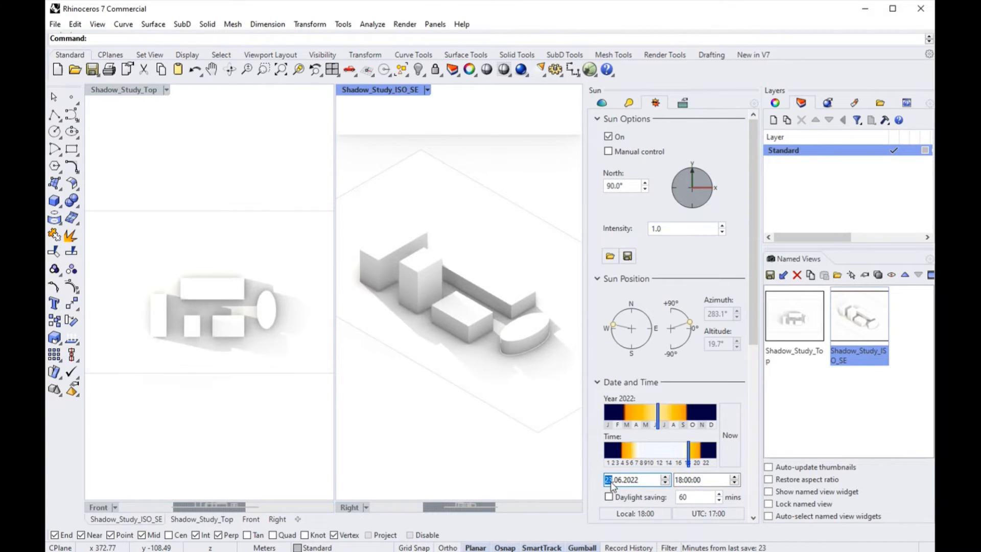
type("21")
left_click(679, 482)
type("6")
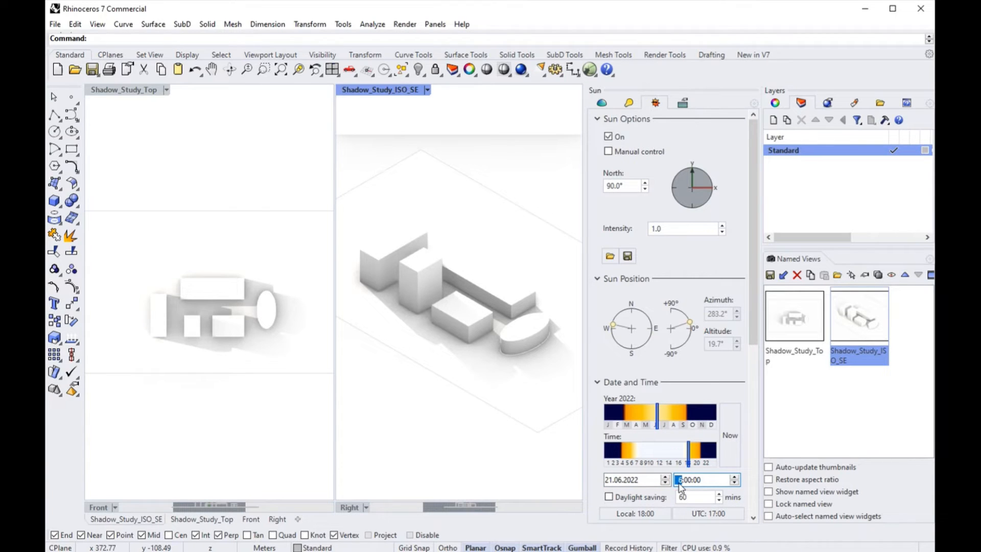
left_click(616, 482)
left_click(678, 480)
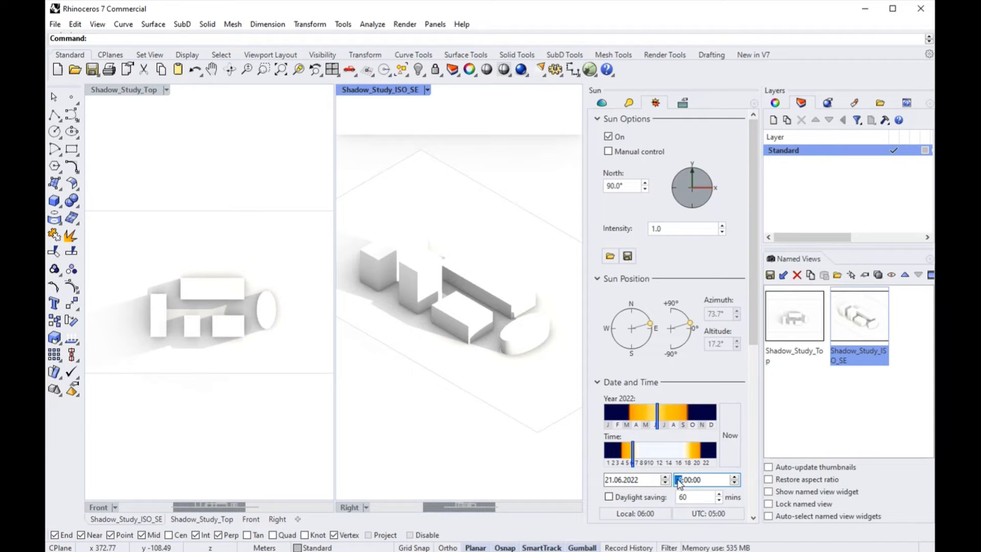
Advance the sun's time from 08:00 to 18:00 to compare the June shadows, and finish with it set to 10:00.
type("08")
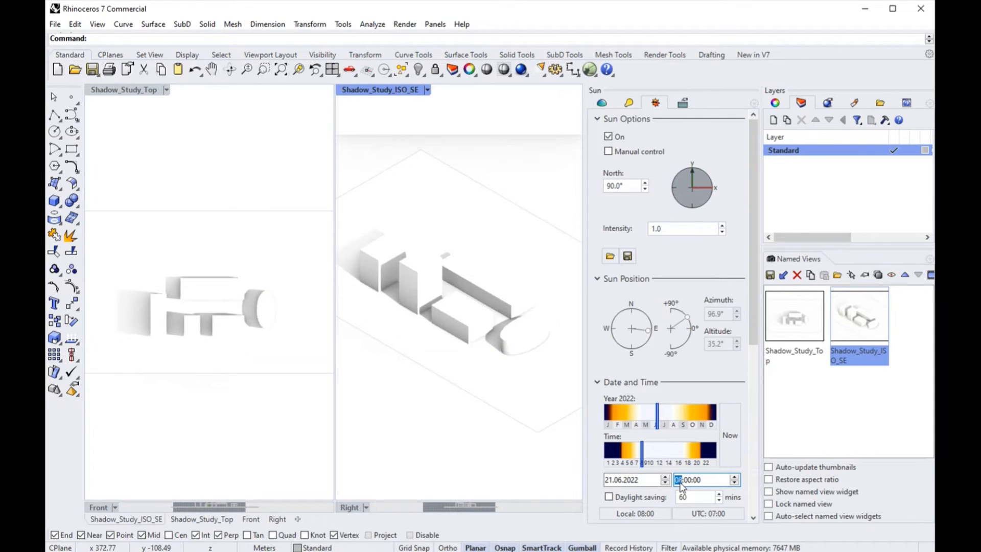
key("Up")
key("Up")
key("Up")
key("Up")
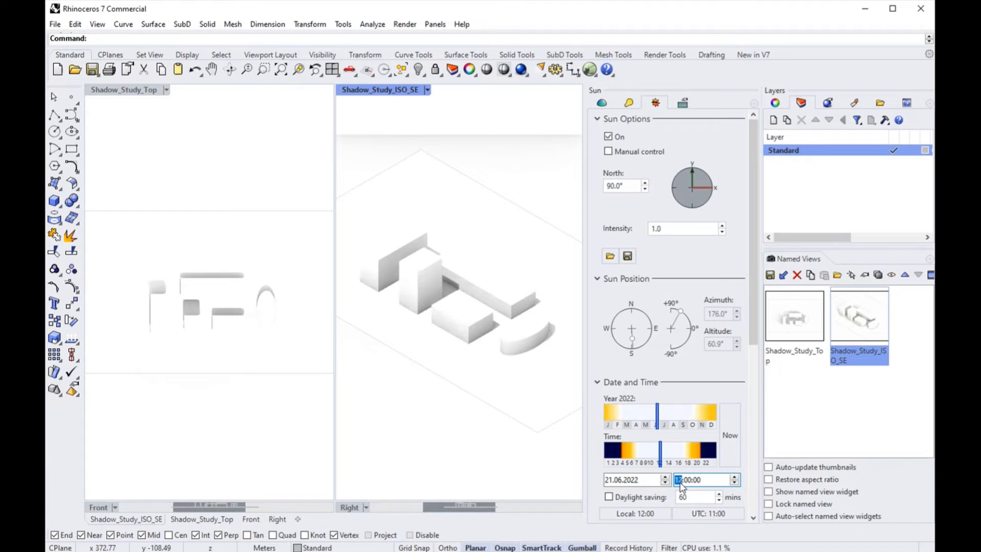
key("Up")
key("Up")
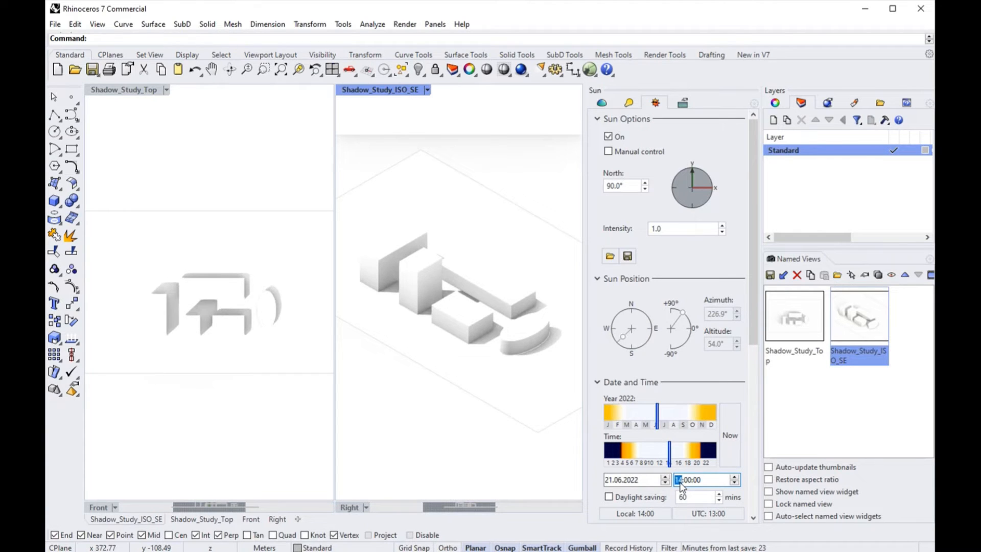
key("Up")
key("Up")
key("Up")
key("Up")
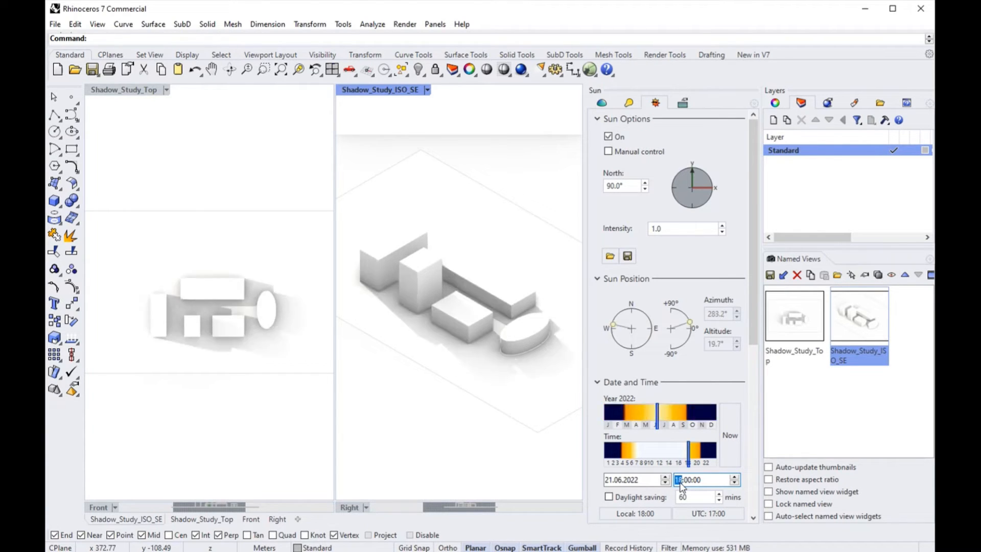
type("10")
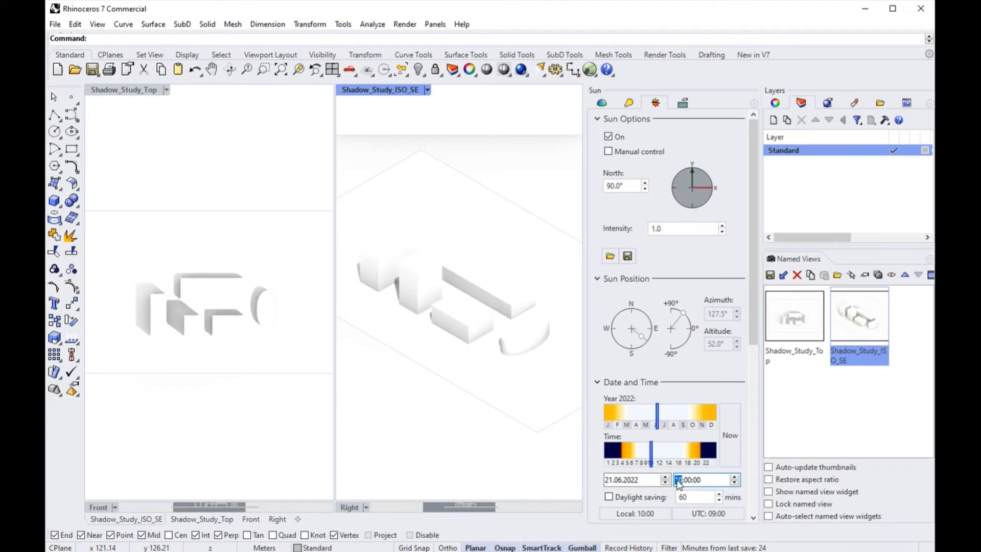
Try turning off Casts shadows for the small square block, and restore the setting.
left_click(197, 326)
left_click(775, 103)
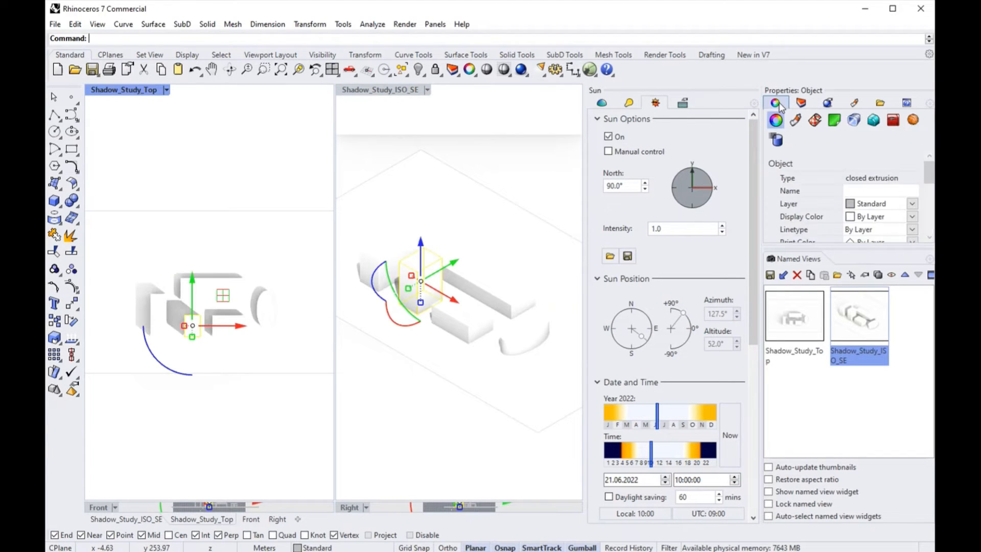
scroll(799, 195, "down", 3)
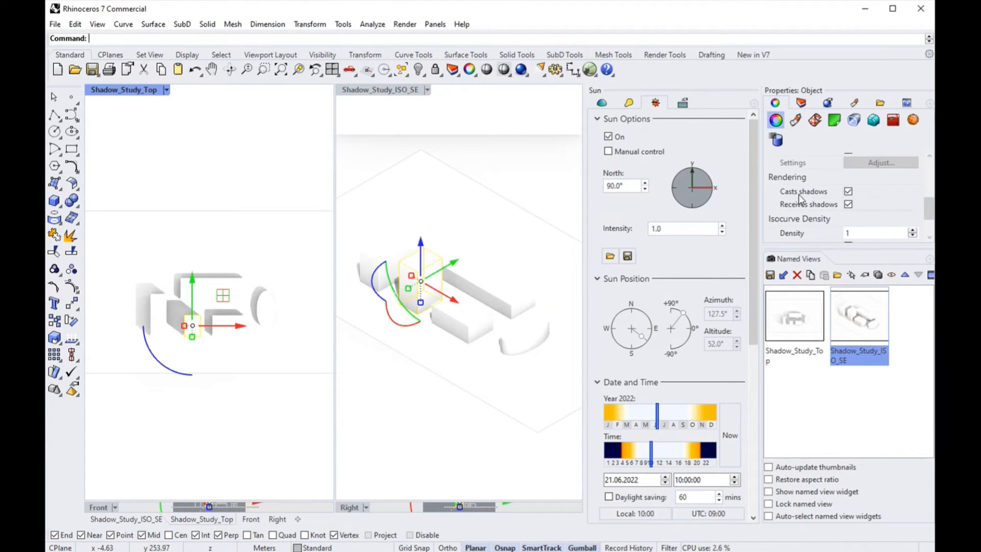
left_click(848, 192)
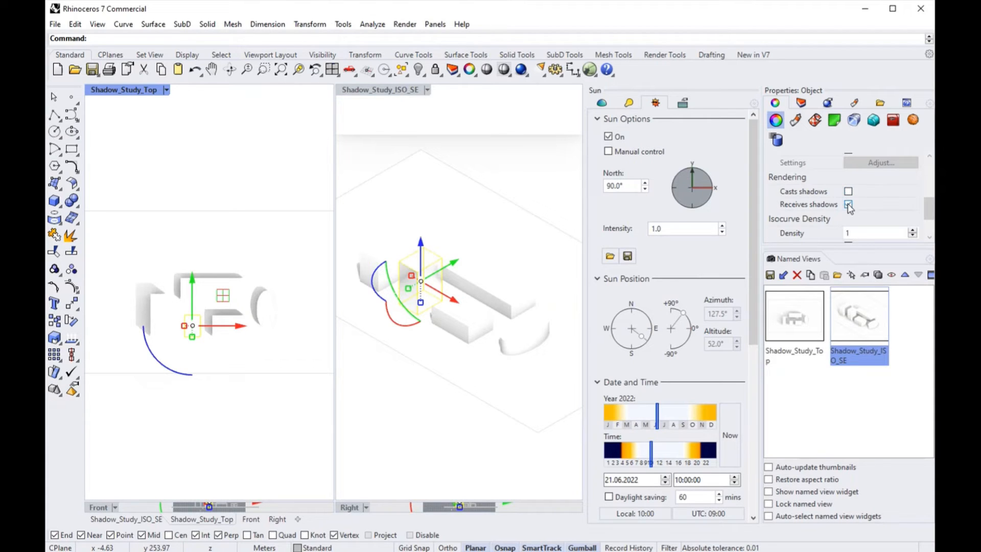
left_click(848, 192)
left_click(221, 176)
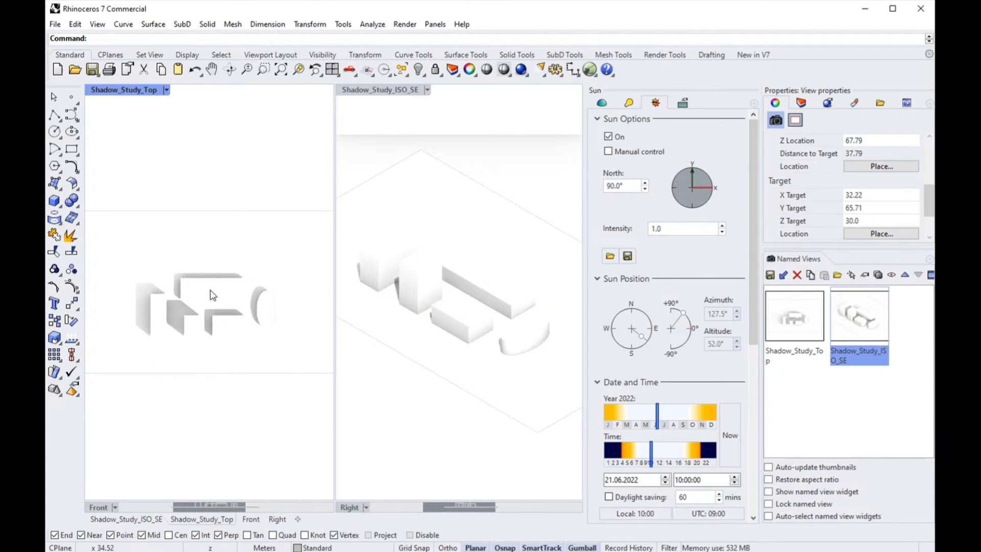
Turn off Casts shadows and Receives shadows for the long upper block, the tall narrow block, the small square block and the elliptical block.
left_click(209, 290)
left_click(160, 318, "shift")
left_click(189, 326, "shift")
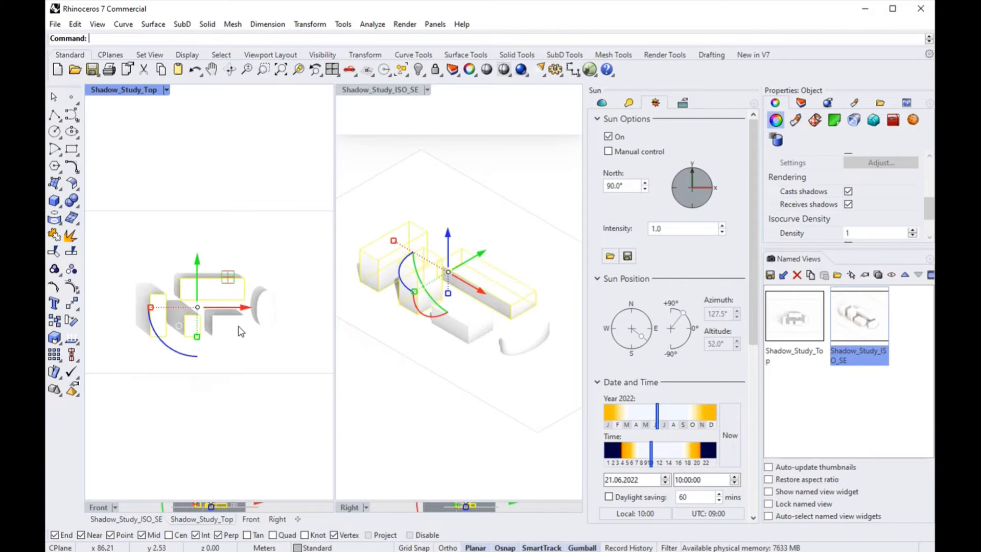
left_click(269, 308, "shift")
left_click(848, 193)
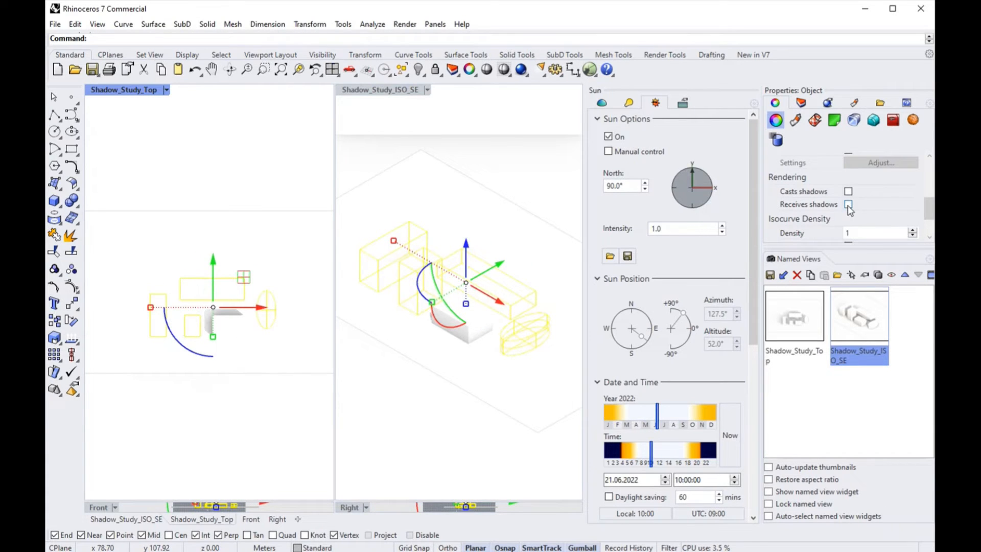
left_click(217, 180)
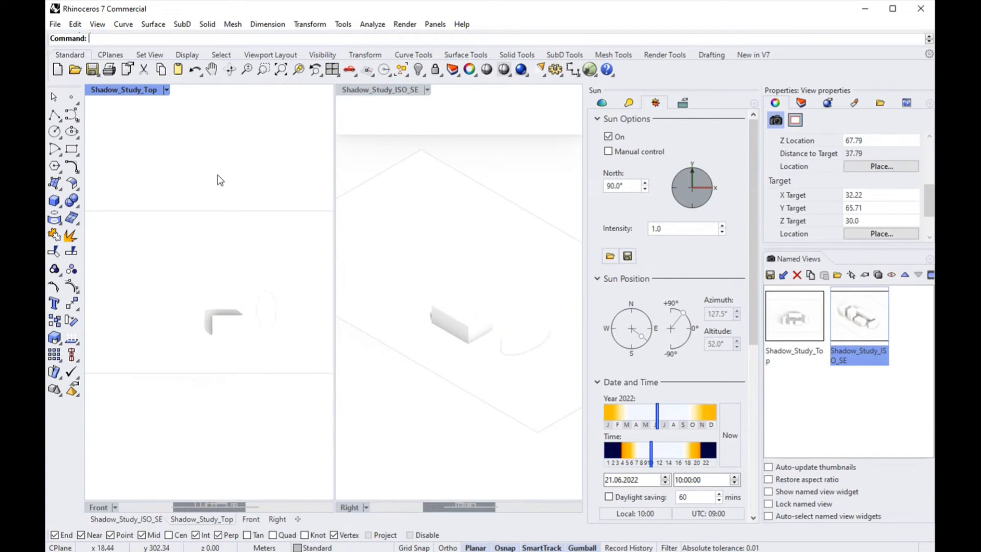
Reselect the four blocks without shadows and turn Casts shadows and Receives shadows back on for them.
left_click(265, 308)
left_click(223, 289, "shift")
left_click(156, 304, "shift")
left_click(187, 327, "shift")
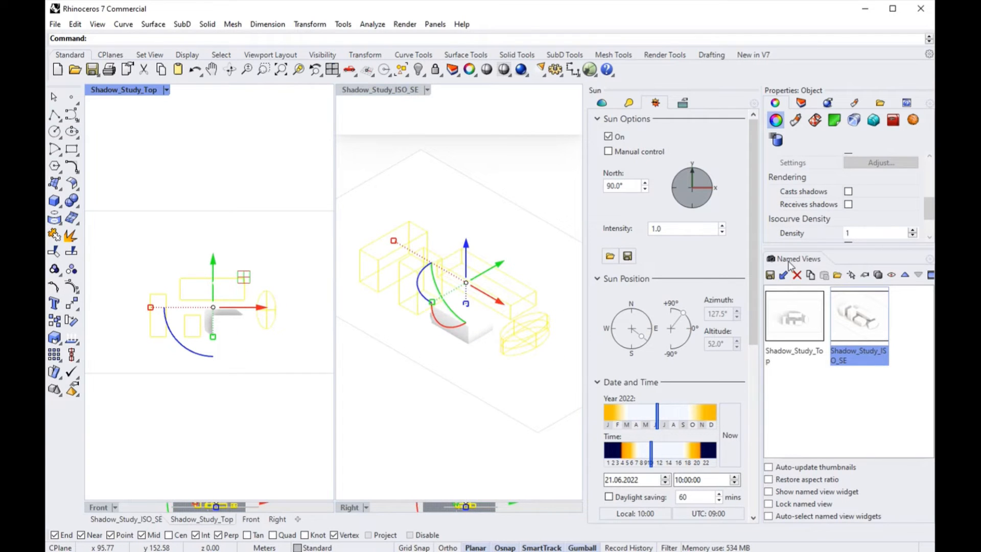
left_click(849, 205)
left_click(848, 191)
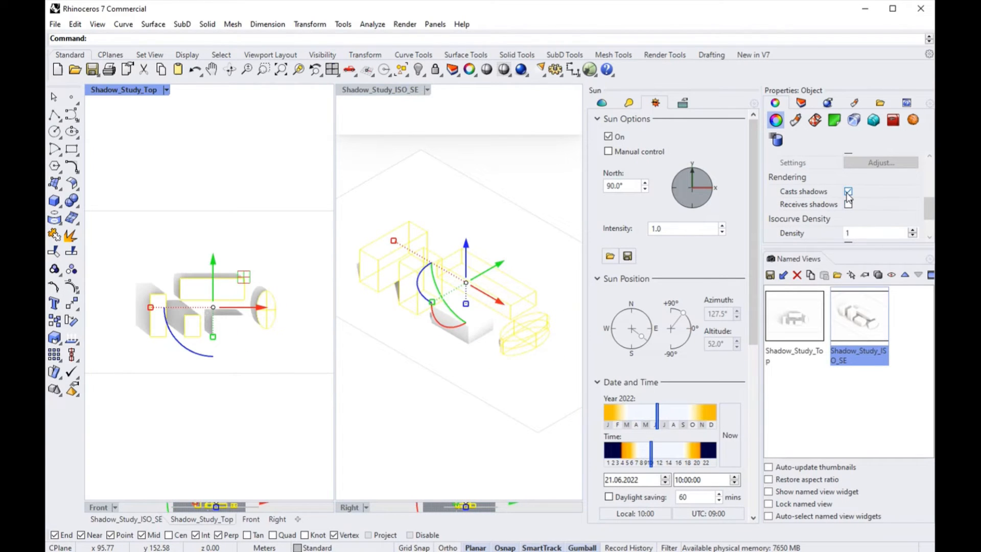
left_click(220, 165)
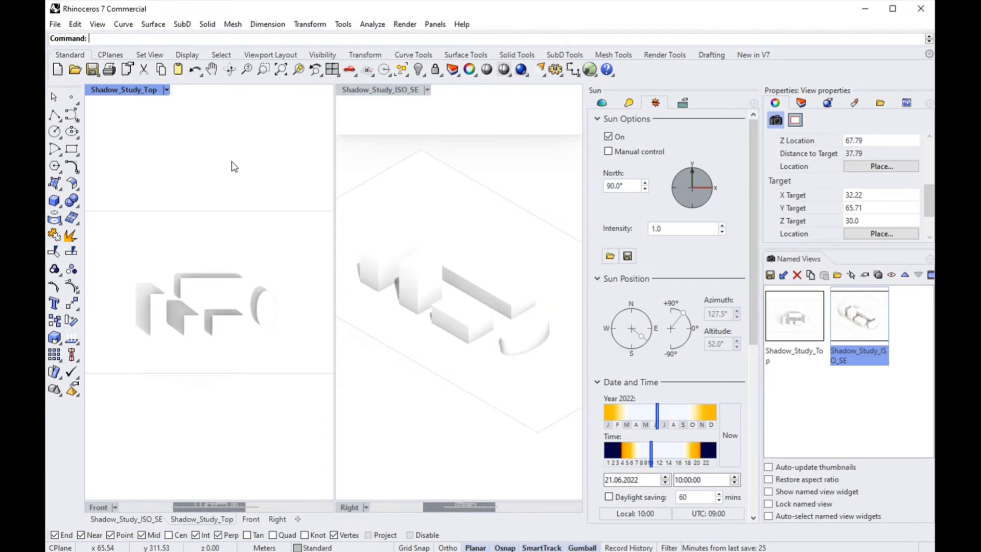
scroll(669, 307, "down", 3)
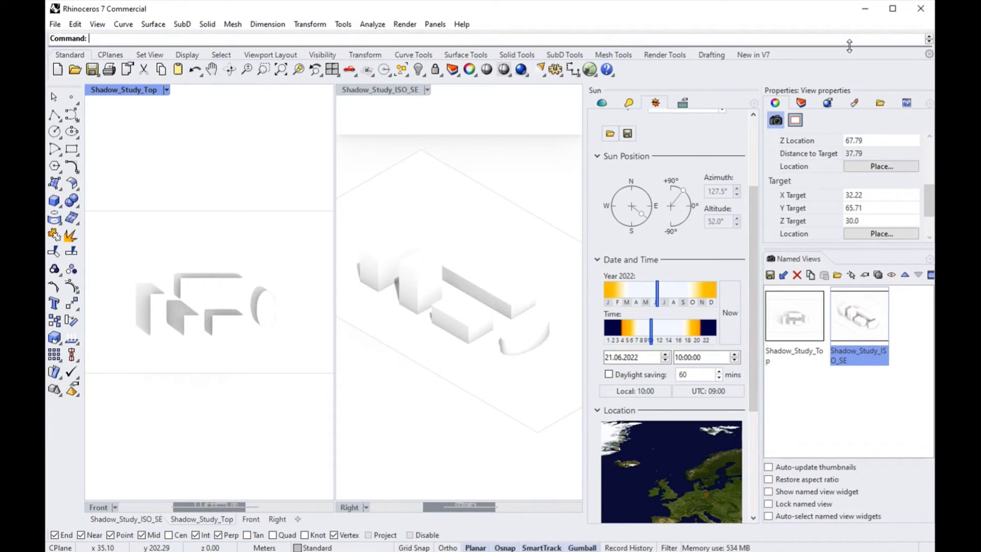
scroll(666, 326, "down", 5)
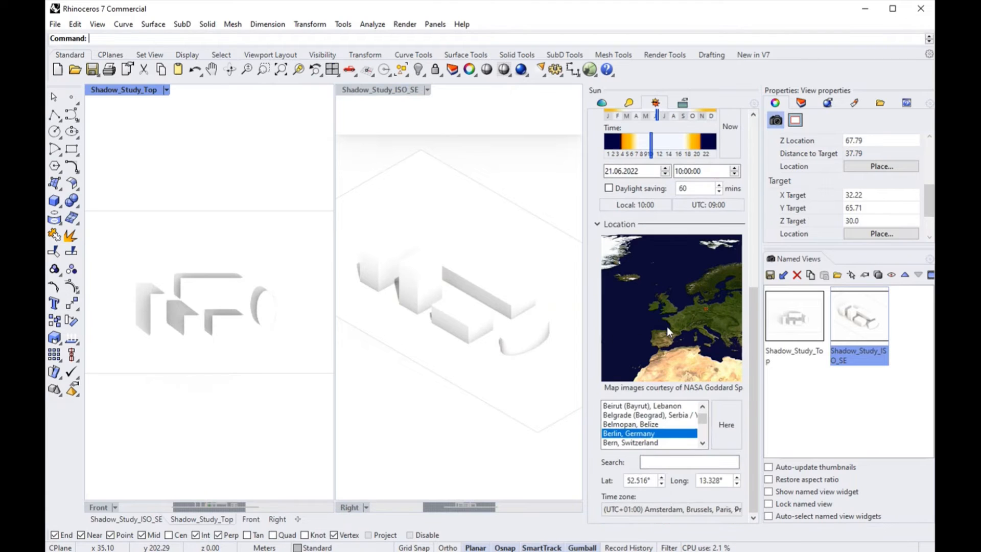
Set the shadow color of the Rendered display mode to Dark Blue in the Shadow_Study_ISO_SE view's display options.
left_click(378, 89)
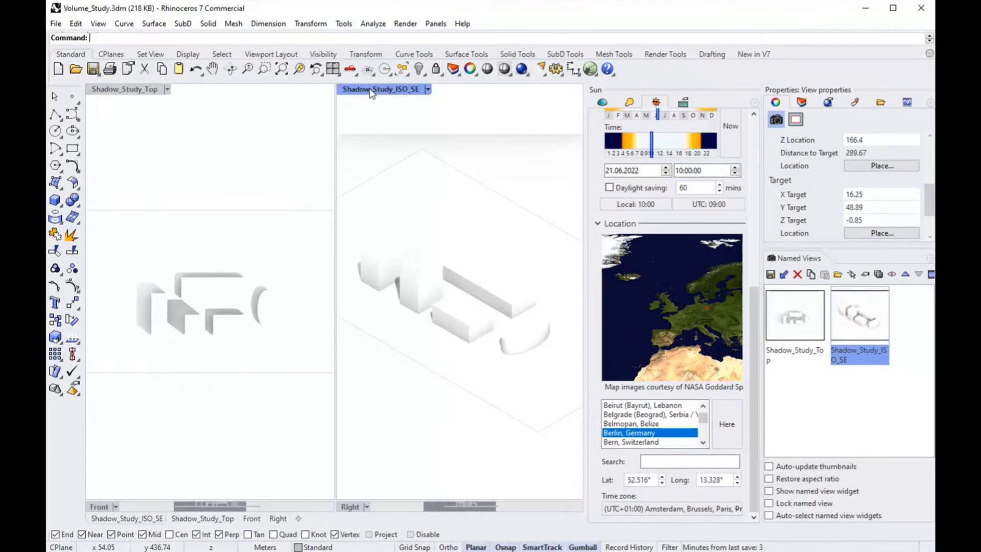
right_click(371, 93)
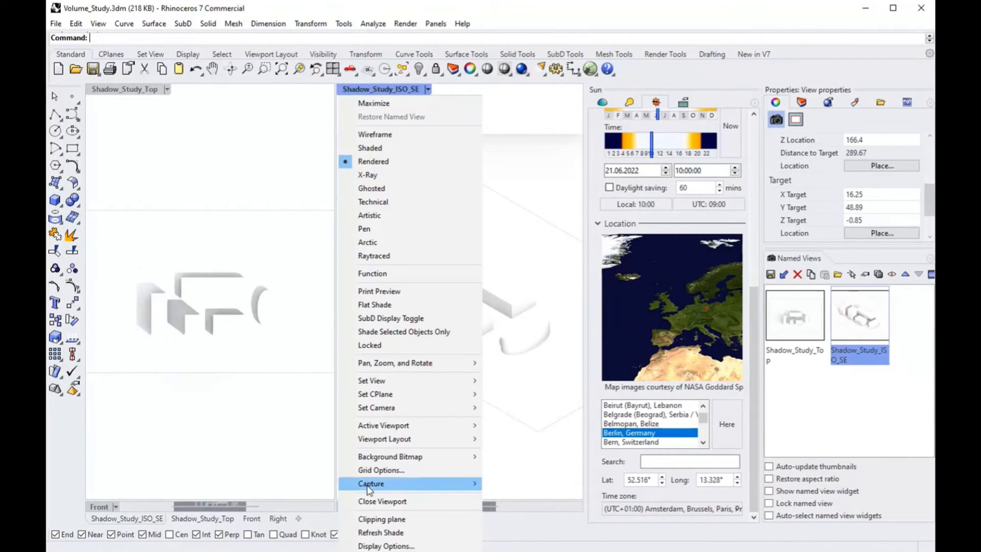
left_click(395, 545)
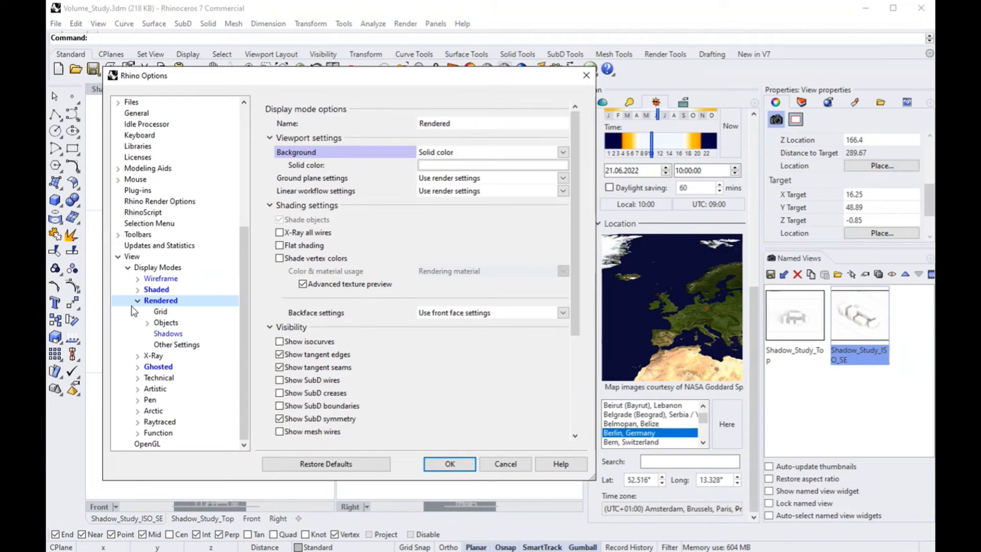
left_click(164, 334)
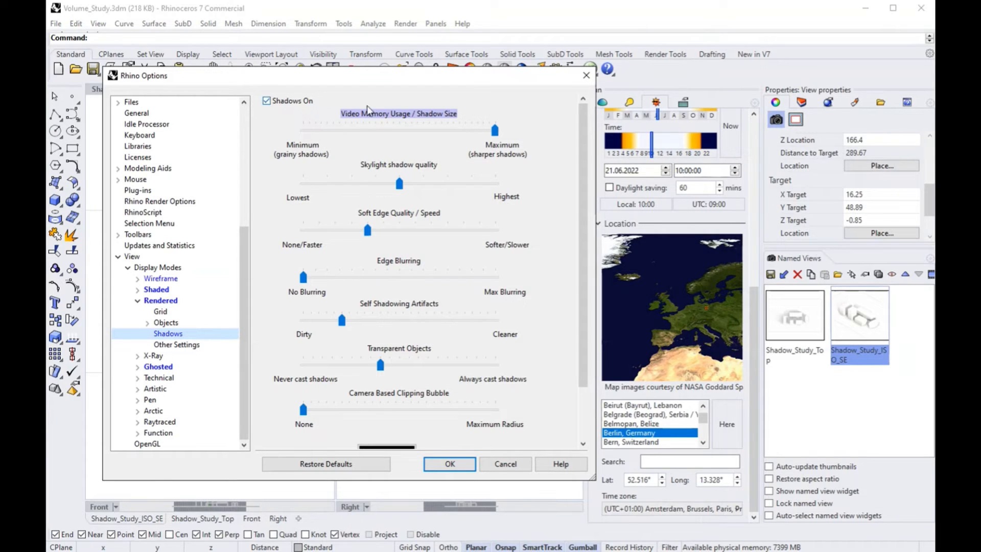
left_click_drag(583, 114, 581, 167)
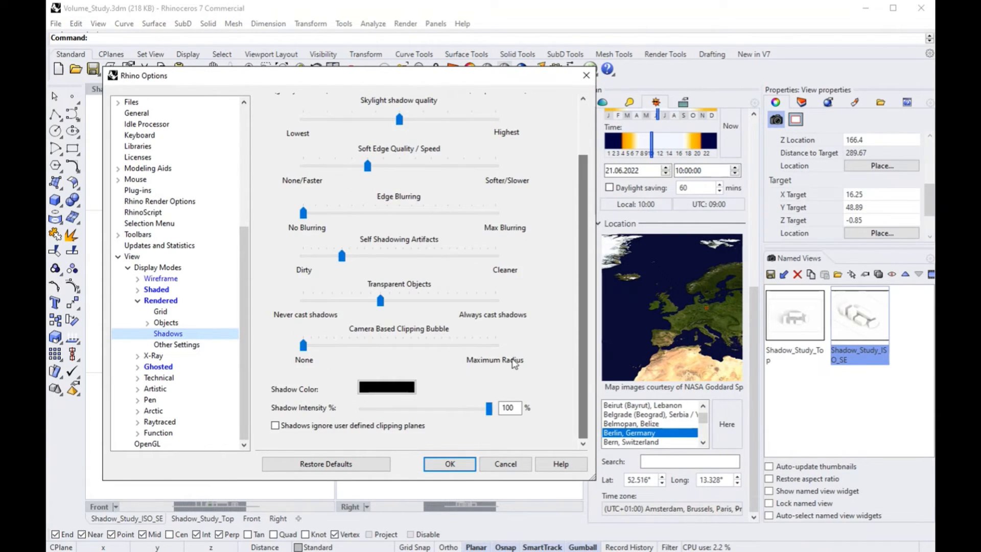
left_click(384, 388)
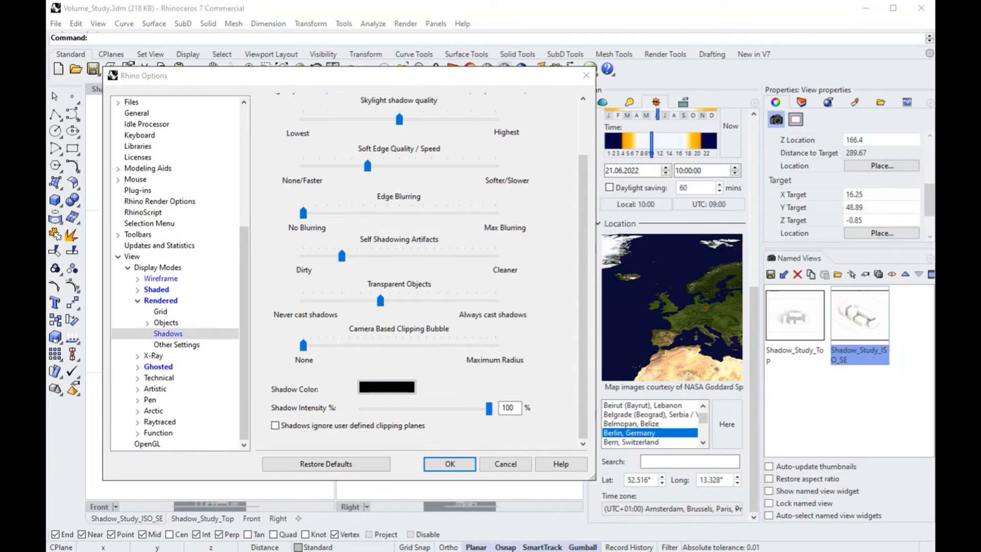
left_click(251, 370)
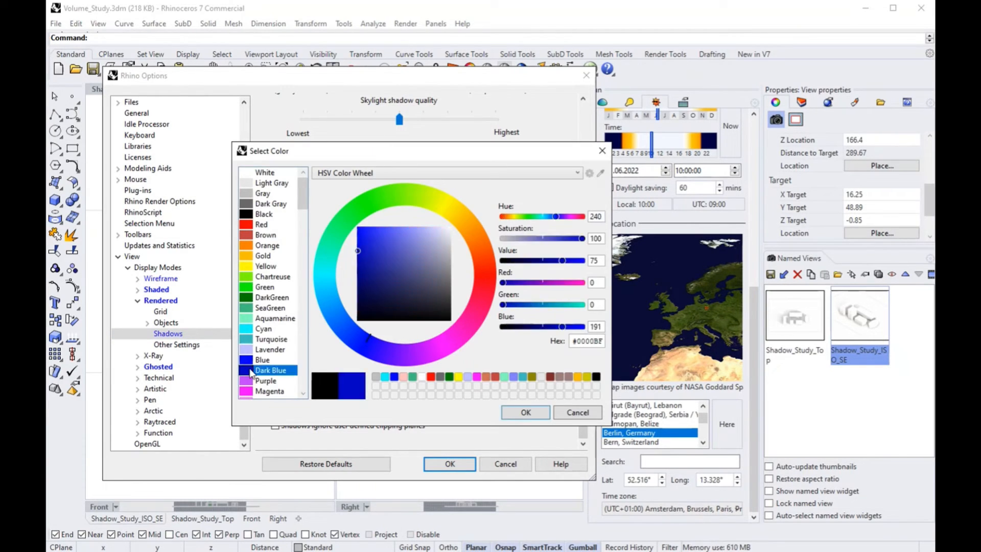
left_click(526, 412)
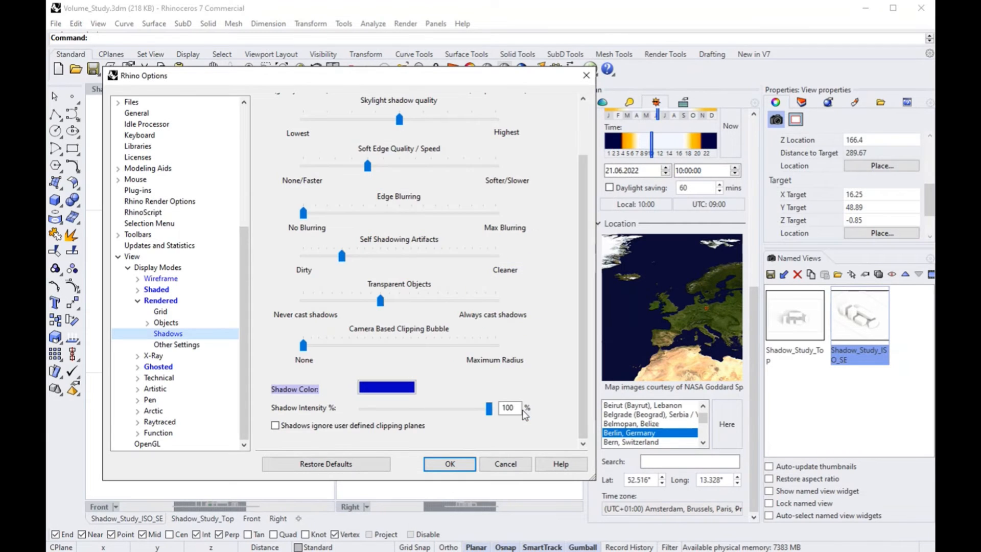
left_click(450, 464)
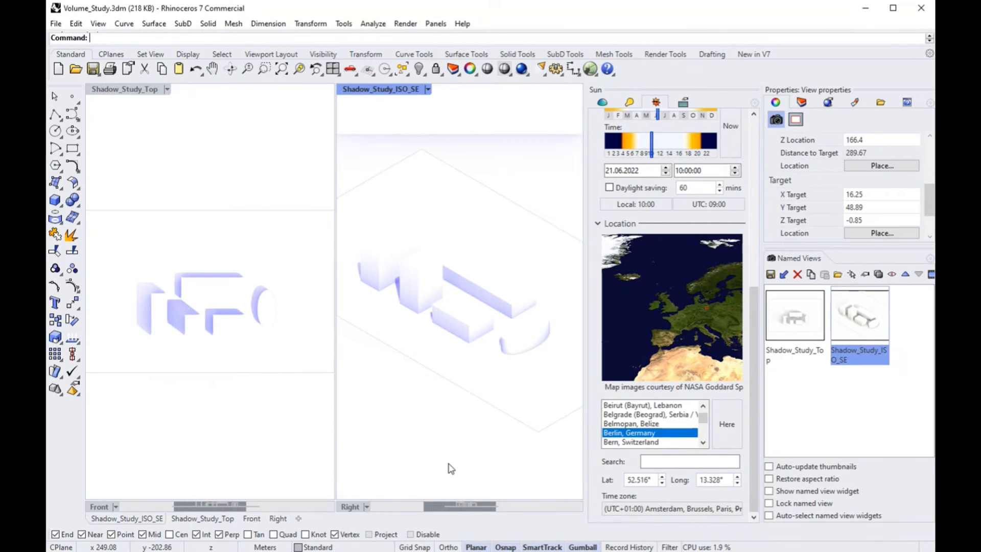
Change the Rendered display mode's shadow color to Magenta.
right_click(360, 94)
left_click(341, 327)
left_click(186, 335)
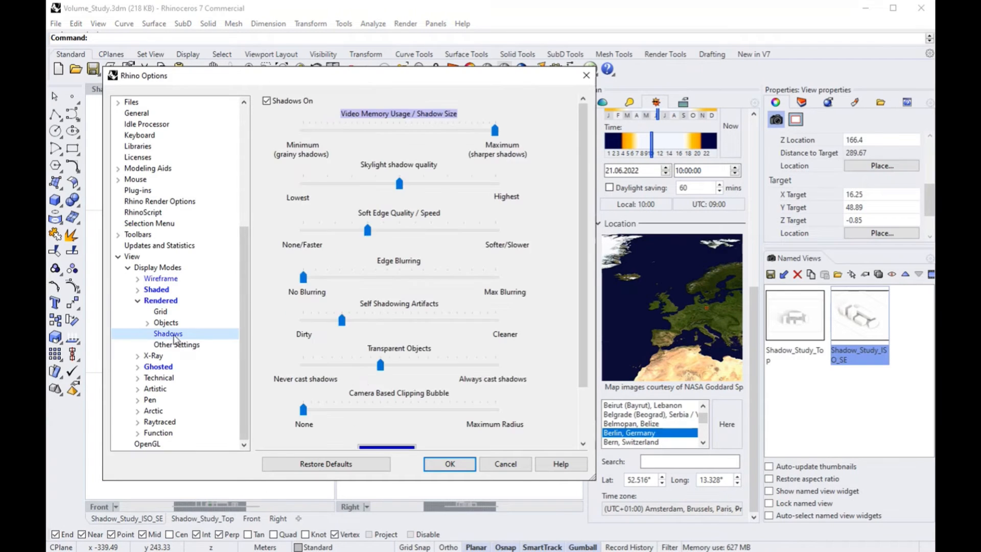
scroll(349, 415, "down", 3)
left_click(376, 388)
left_click(273, 391)
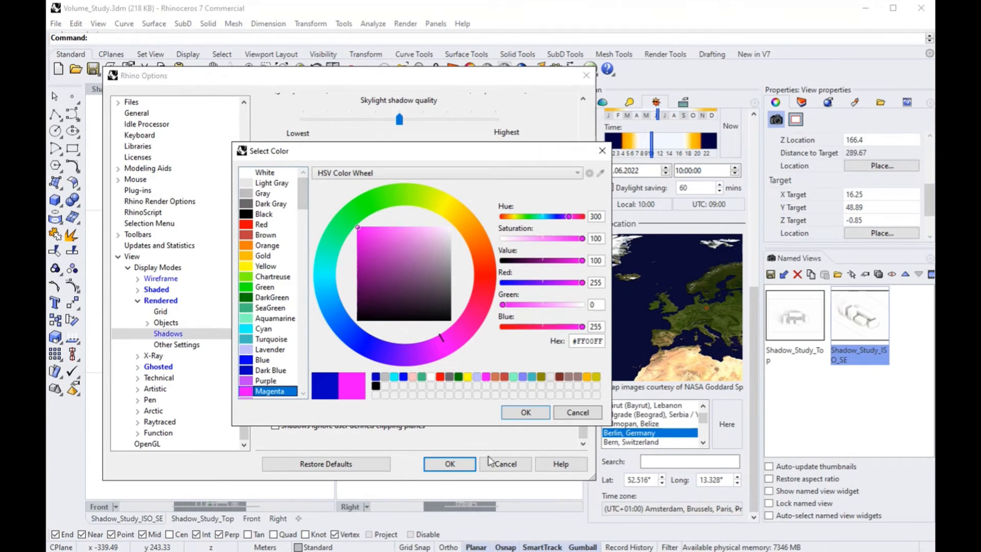
left_click(526, 411)
left_click(450, 463)
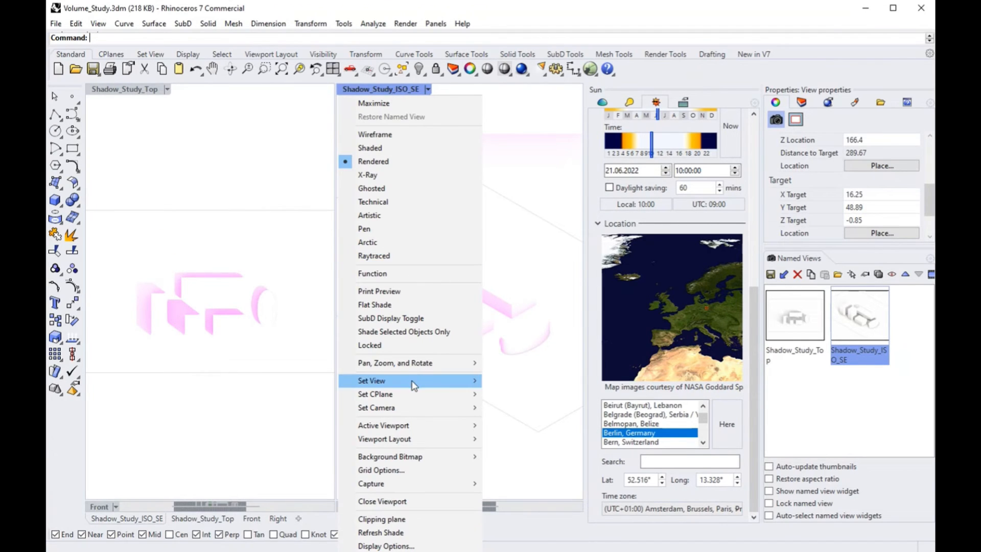
Set the Rendered display mode's shadow intensity to 70%.
left_click(385, 546)
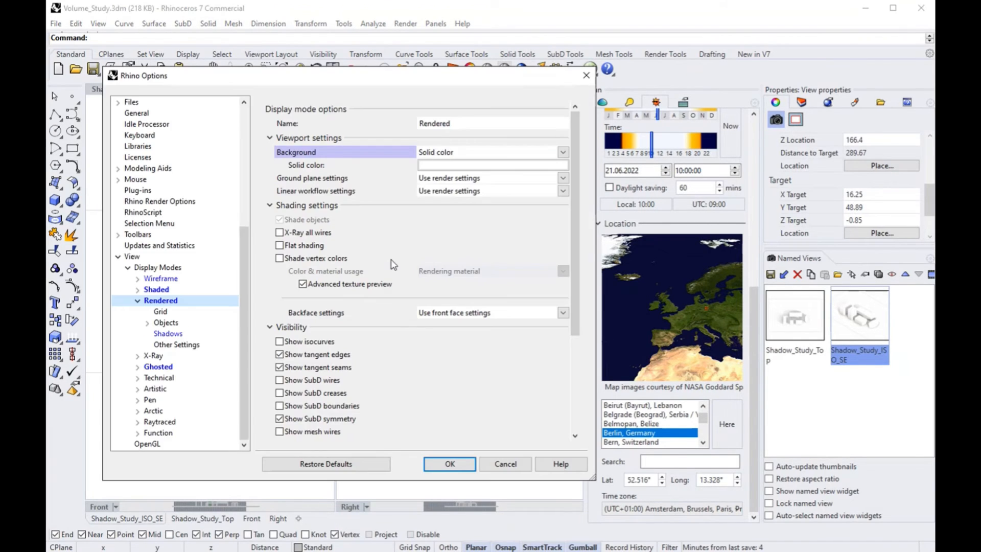
scroll(394, 264, "down", 3)
left_click(167, 333)
scroll(388, 307, "down", 2)
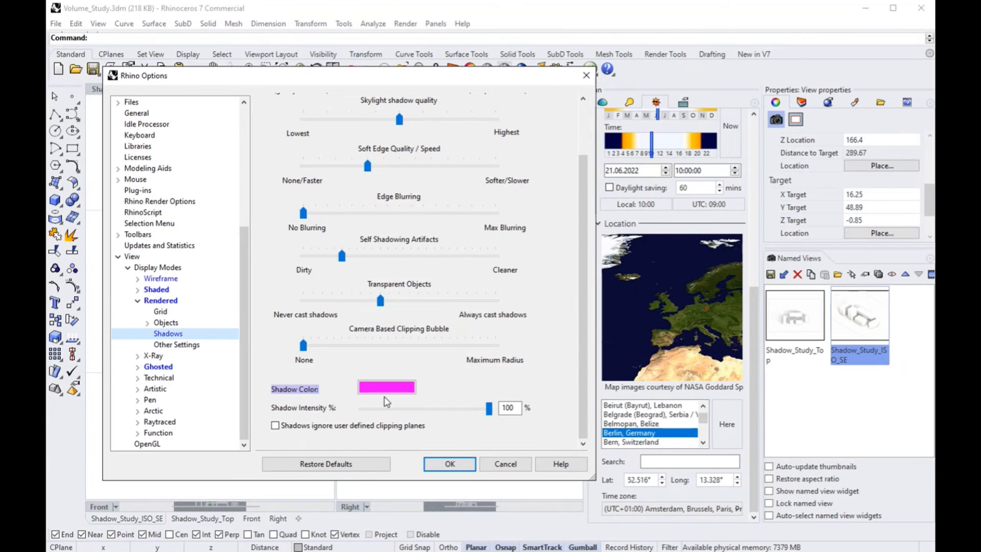
left_click(368, 394)
left_click(530, 409)
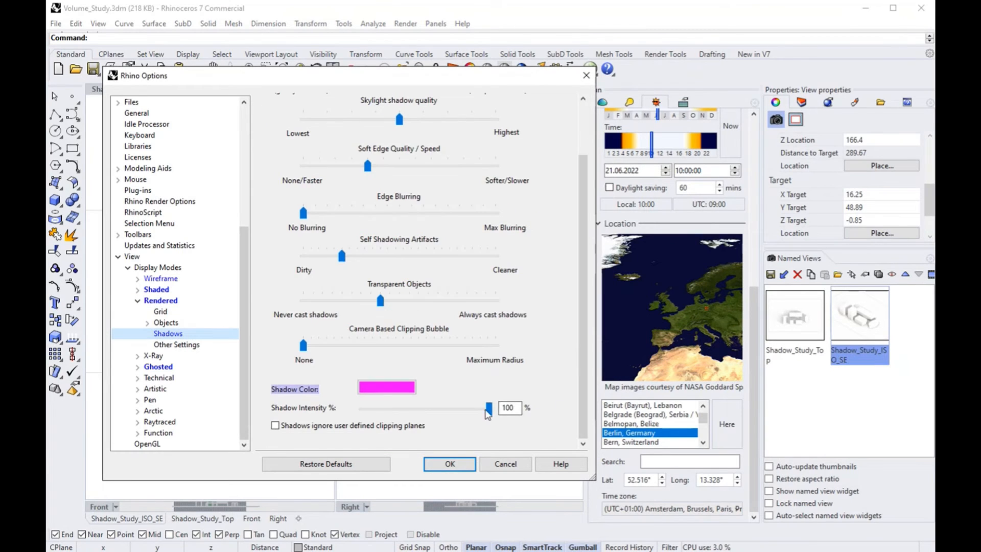
left_click_drag(489, 407, 452, 416)
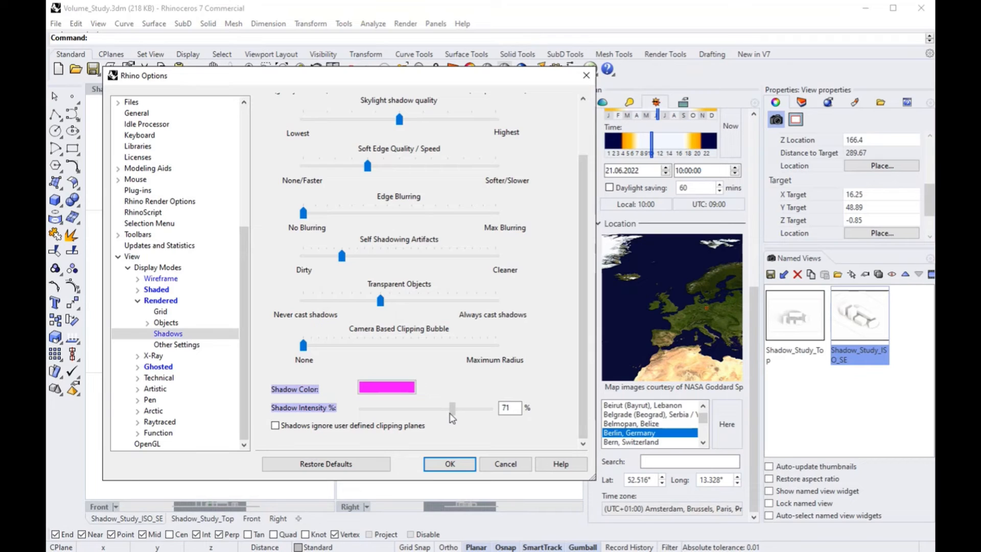
key("BackSpace")
type("0")
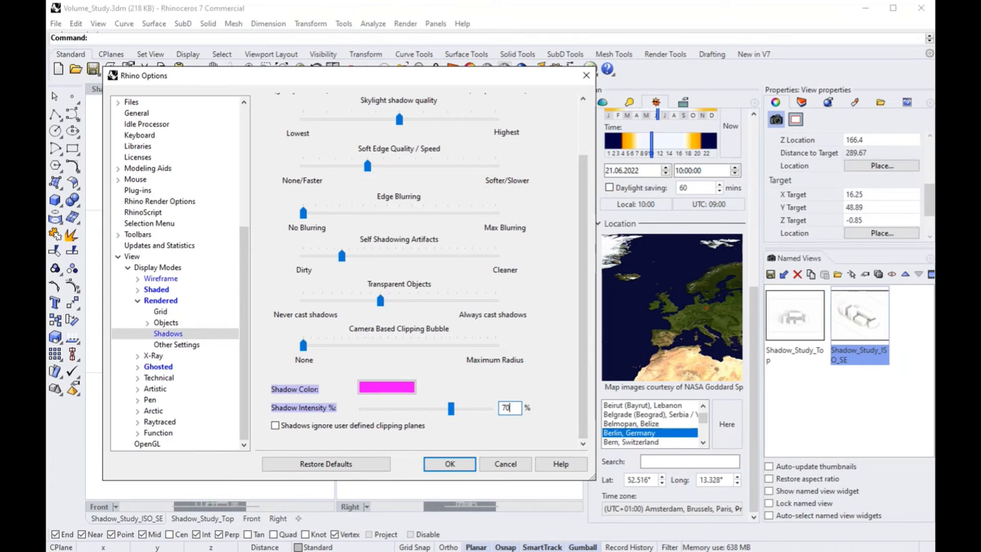
left_click(453, 466)
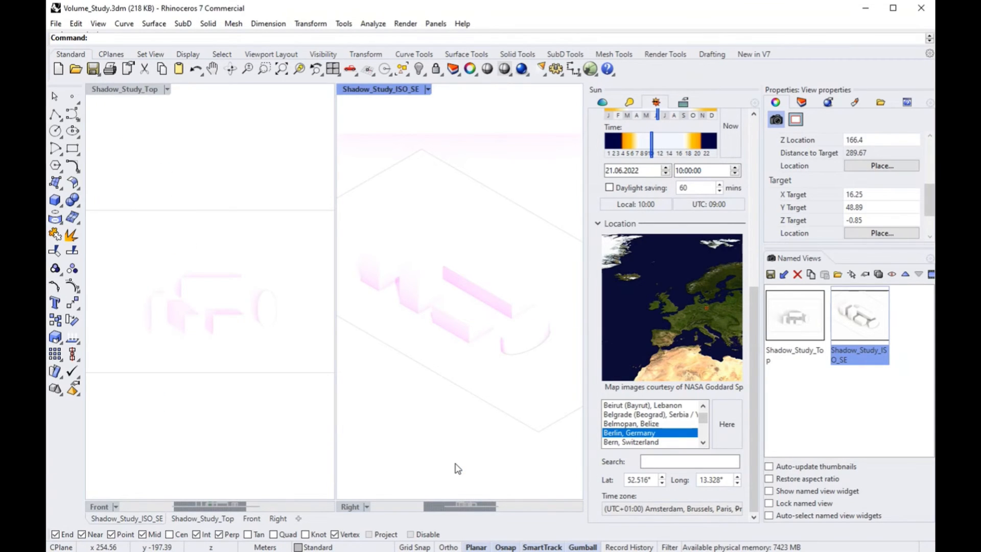
Set the Rendered display mode's shadow color back to Black.
left_click(379, 90)
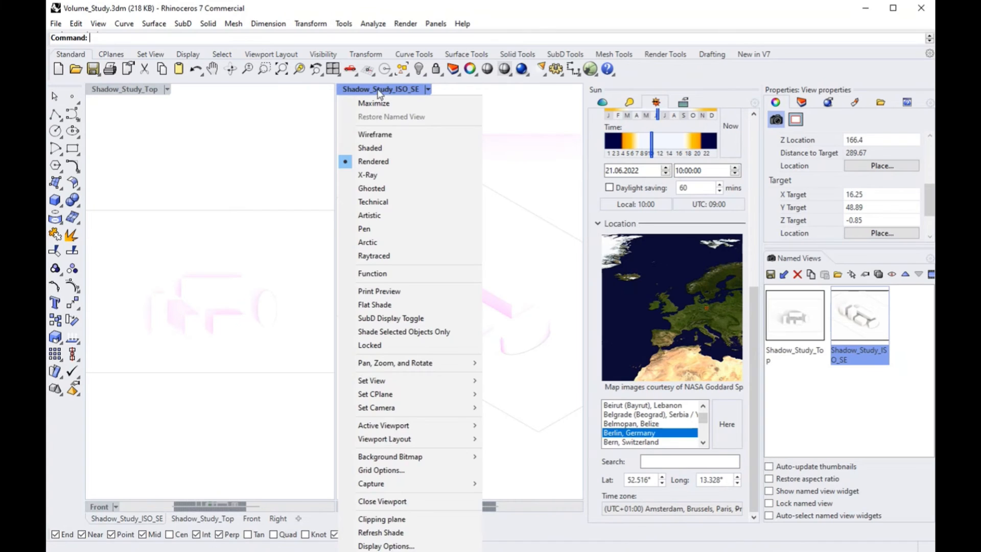
left_click(388, 532)
left_click(169, 333)
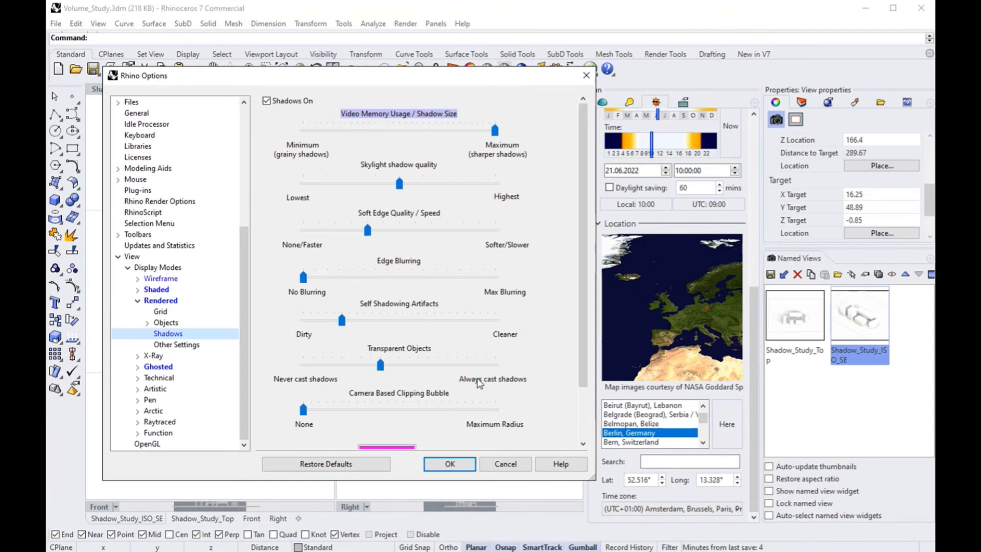
left_click_drag(581, 306, 584, 345)
left_click(369, 388)
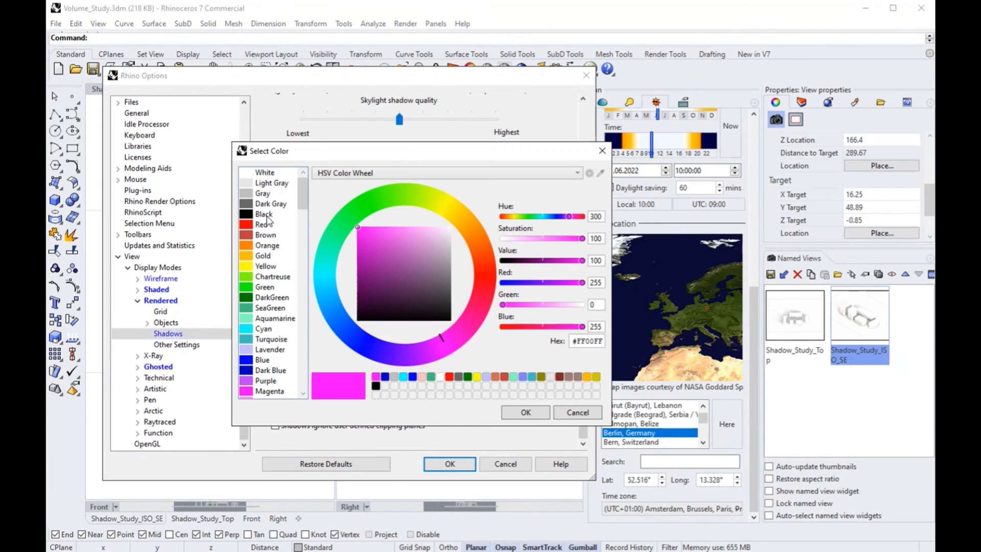
left_click(266, 216)
left_click(511, 413)
left_click(449, 463)
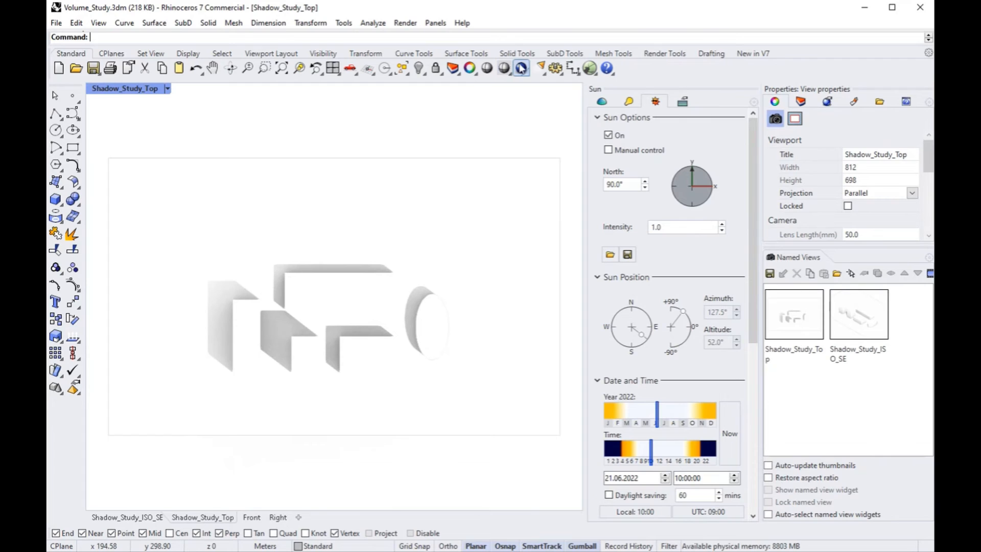
Render the Shadow_Study_Top view and move the render window to see the whole image.
left_click(521, 69)
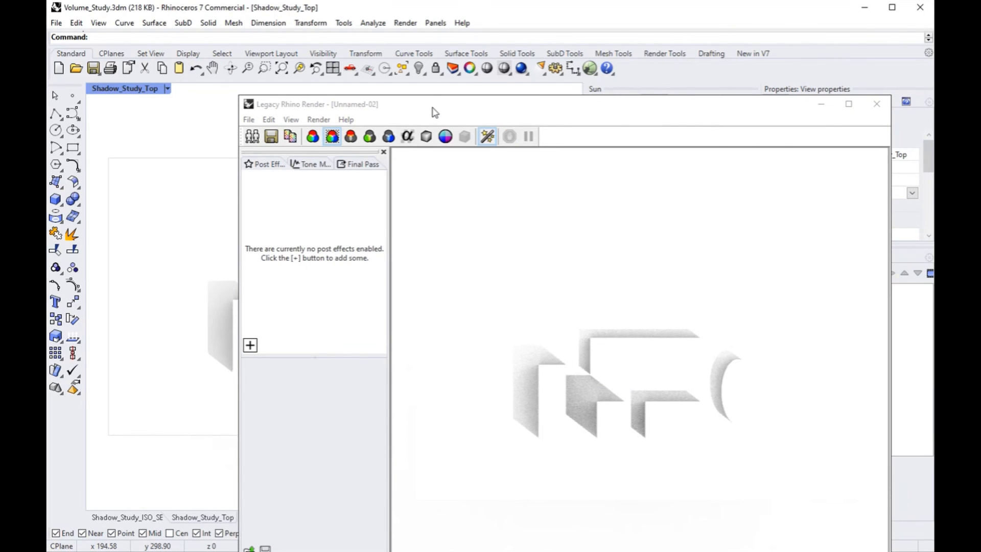
left_click_drag(434, 113, 394, 43)
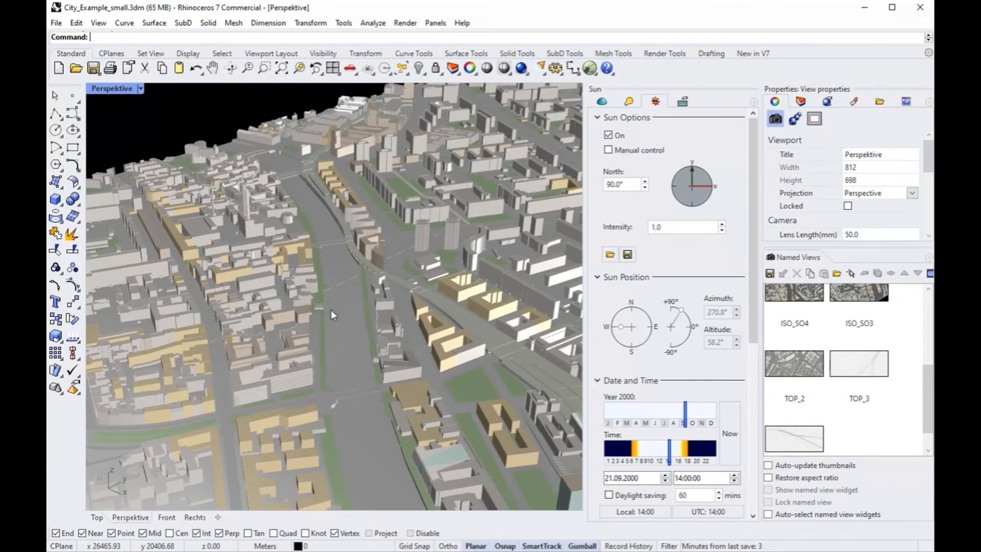
Maximize the Top view of the city model and set its display mode to Arctic.
scroll(330, 309, "down", 8)
double_click(109, 89)
double_click(108, 89)
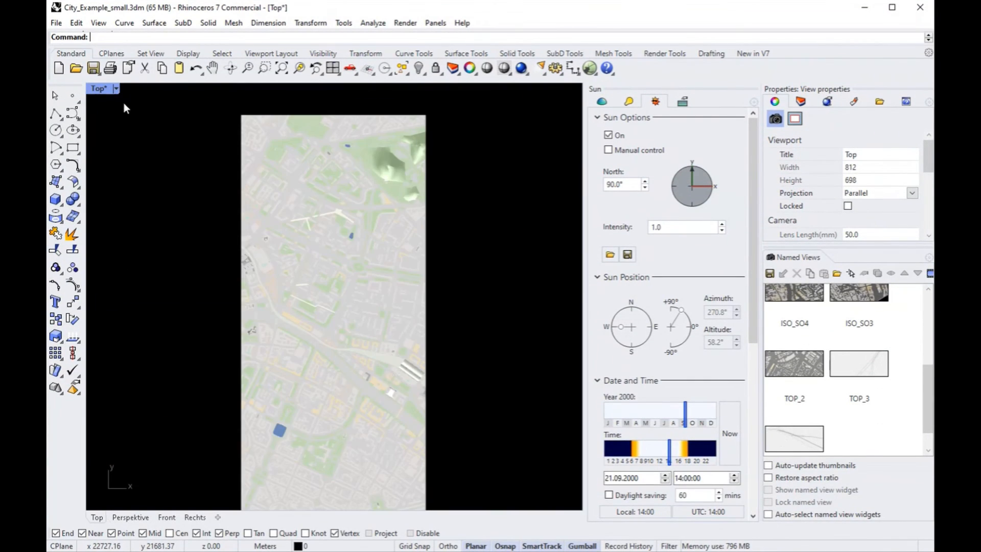
scroll(330, 389, "up", 9)
scroll(287, 373, "up", 3)
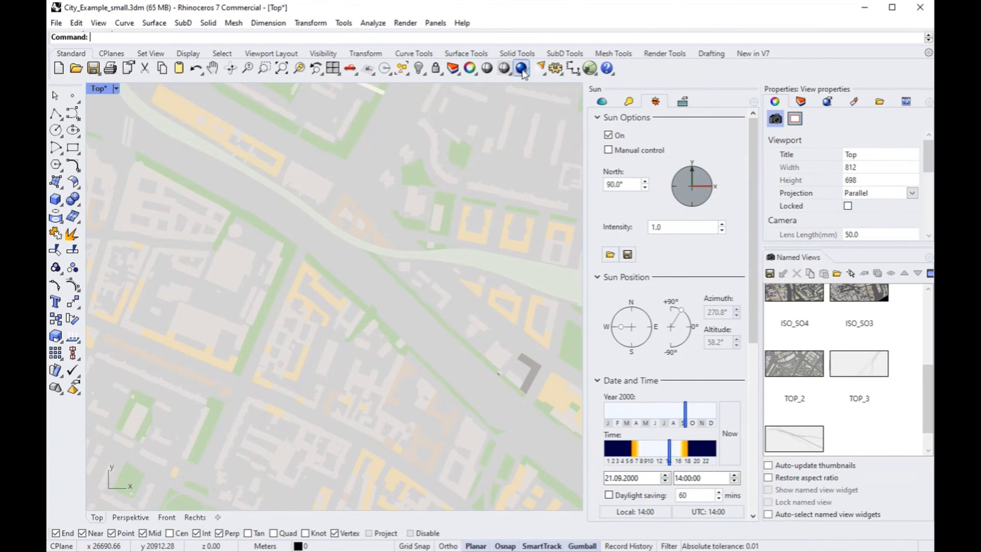
left_click(98, 89)
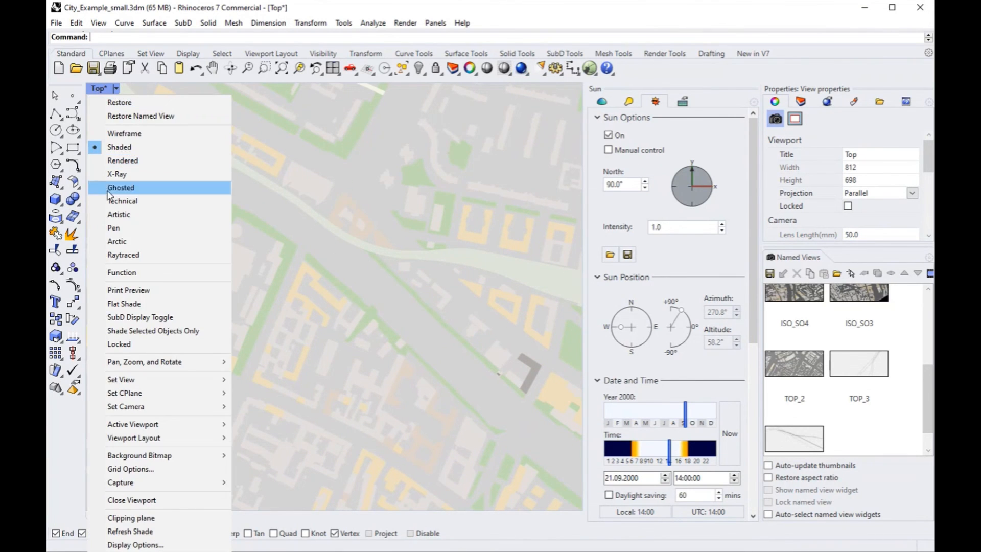
left_click(113, 242)
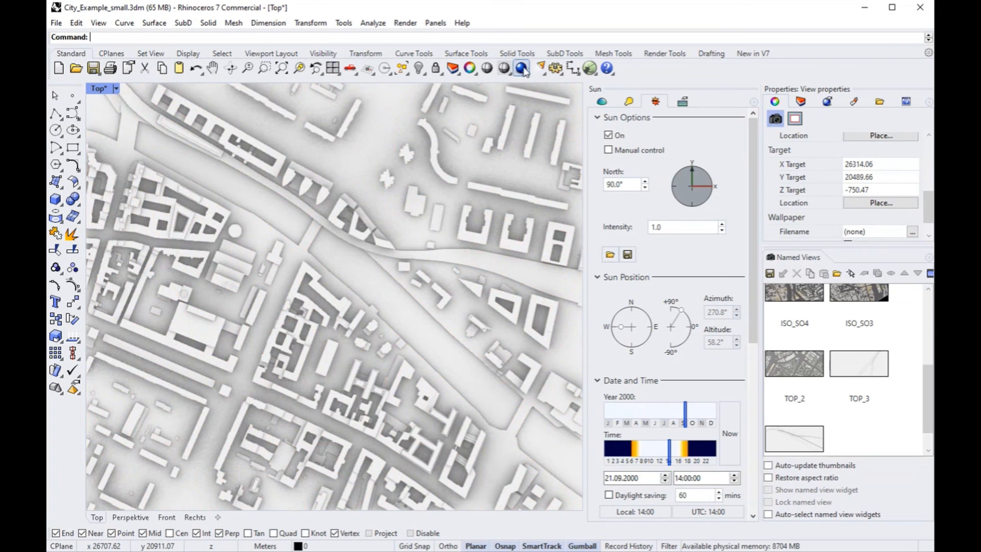